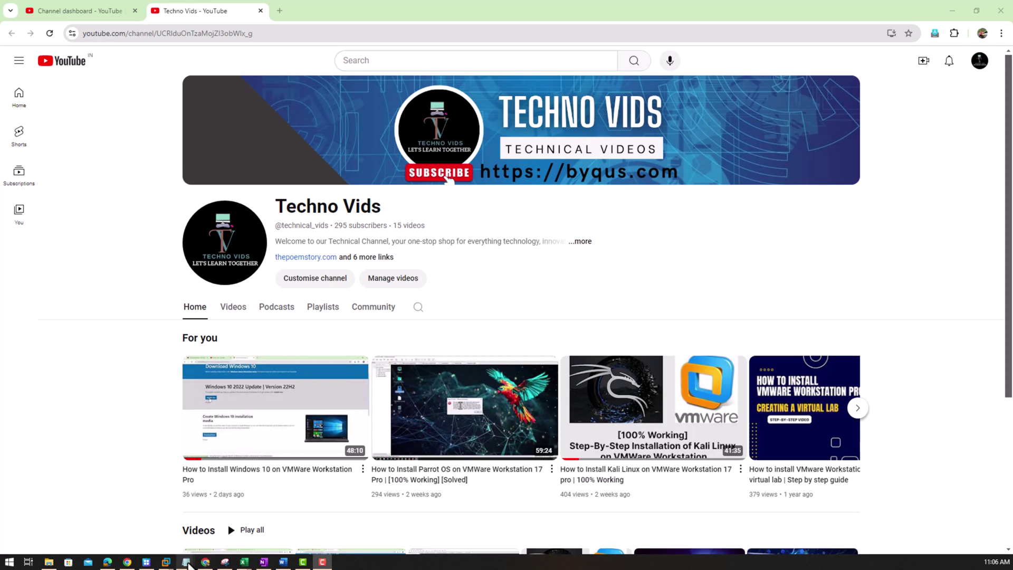
# Bring the Notepad notes on creating a Microsoft account in front of YouTube.
pyautogui.moveTo(188, 562)
pyautogui.click(279, 528)
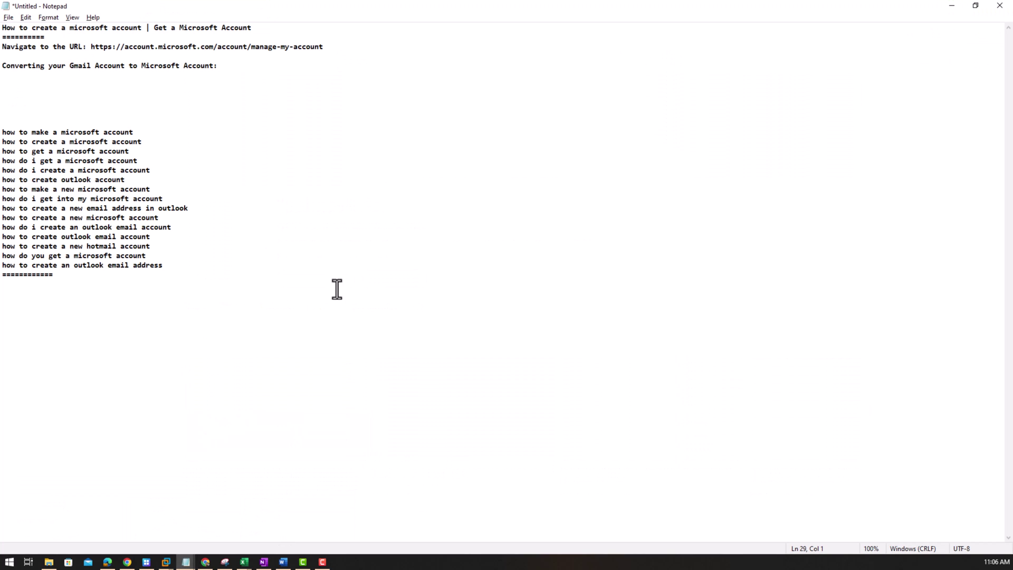
pyautogui.click(145, 27)
pyautogui.moveTo(278, 26); pyautogui.dragTo(2, 32)
pyautogui.click(203, 79)
pyautogui.hotkey('alt', 'Tab')
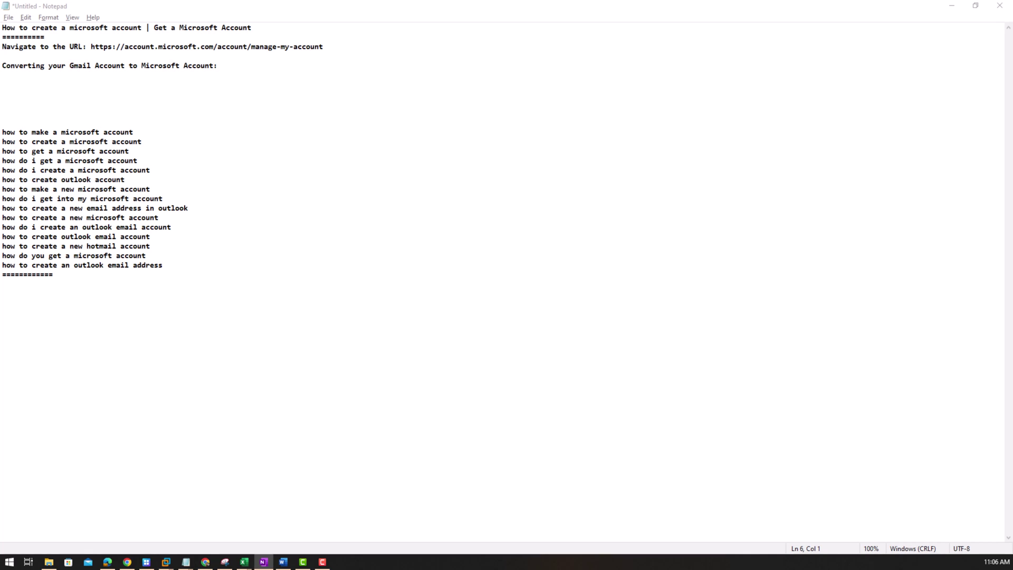
# Open a new Google Chrome window from the taskbar.
pyautogui.moveTo(125, 565)
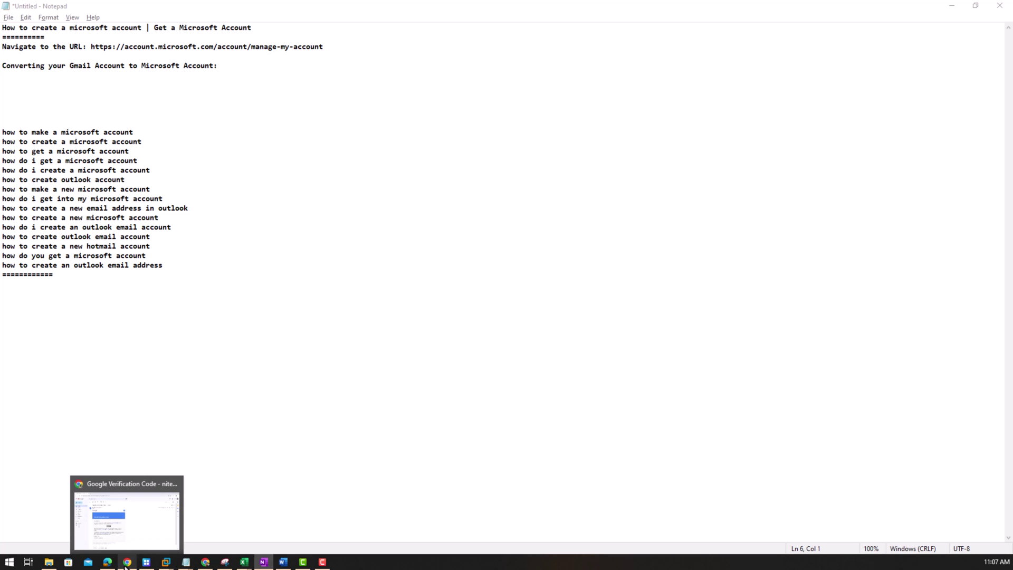
pyautogui.moveTo(152, 531)
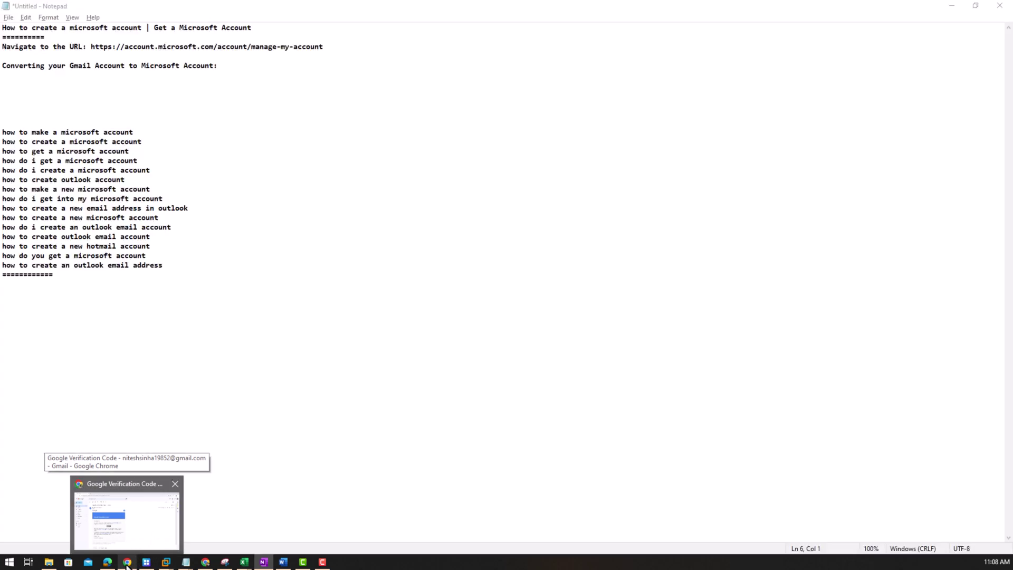
pyautogui.rightClick(127, 561)
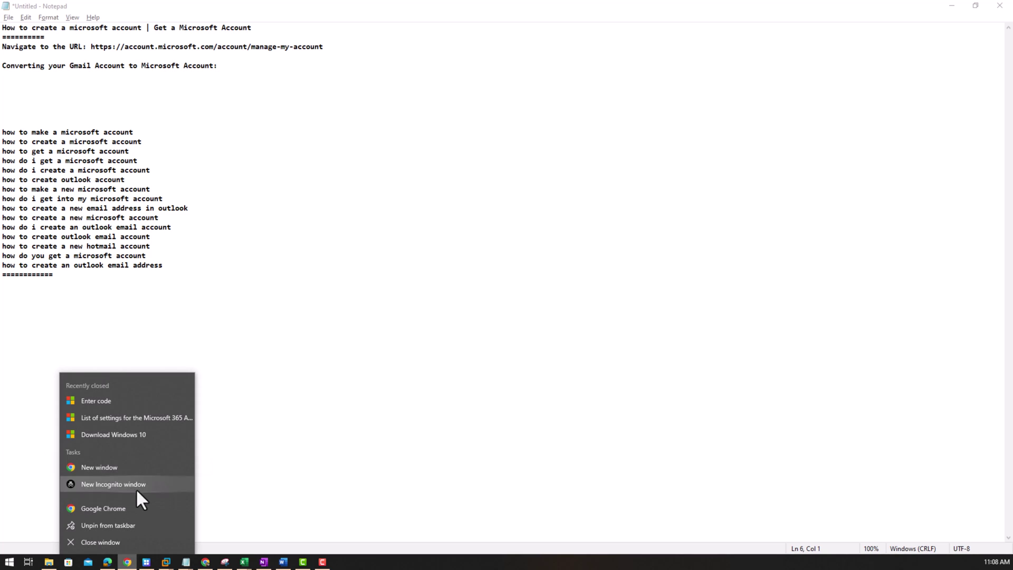
pyautogui.click(128, 469)
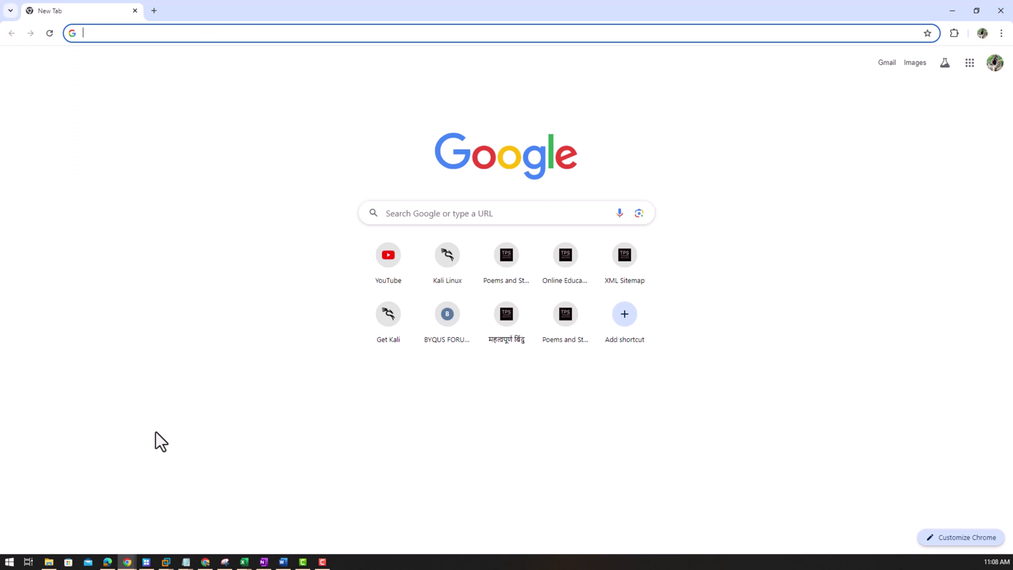
# Copy the Microsoft account URL from the Notepad notes and load it in the new window.
pyautogui.moveTo(186, 561)
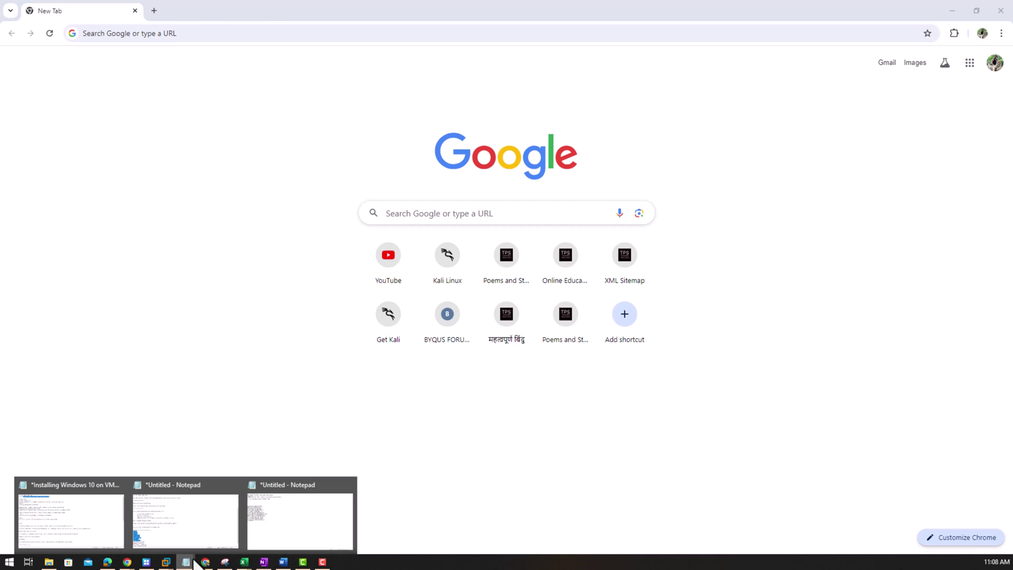
pyautogui.click(288, 513)
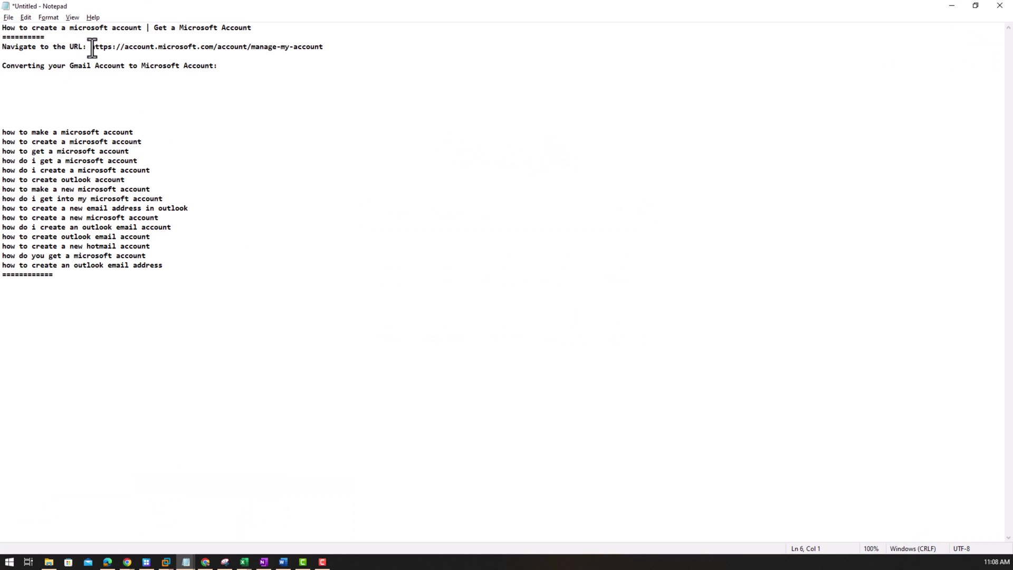
pyautogui.moveTo(91, 47); pyautogui.dragTo(339, 49)
pyautogui.hotkey('ctrl', 'c')
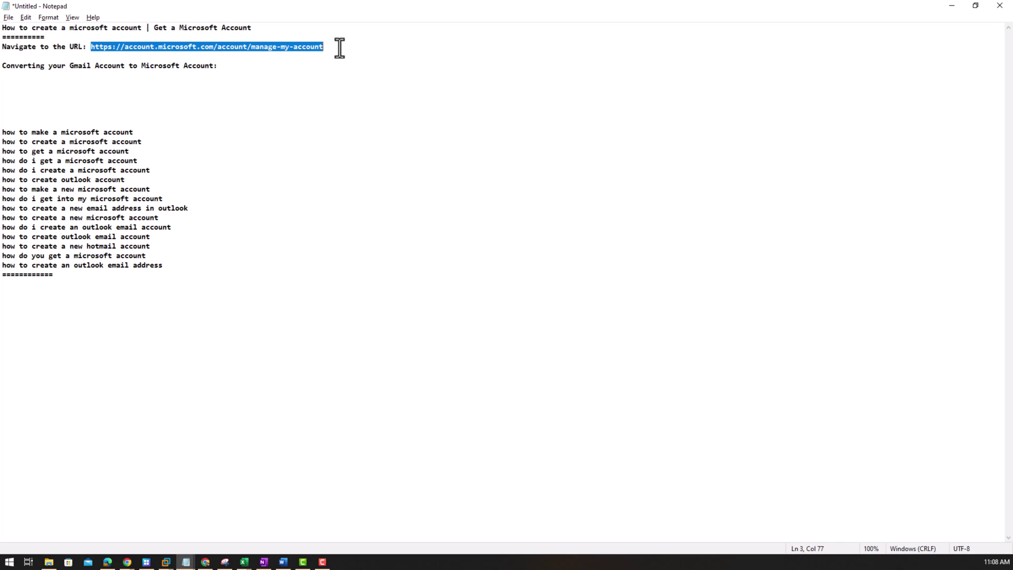
pyautogui.hotkey('alt', 'Tab')
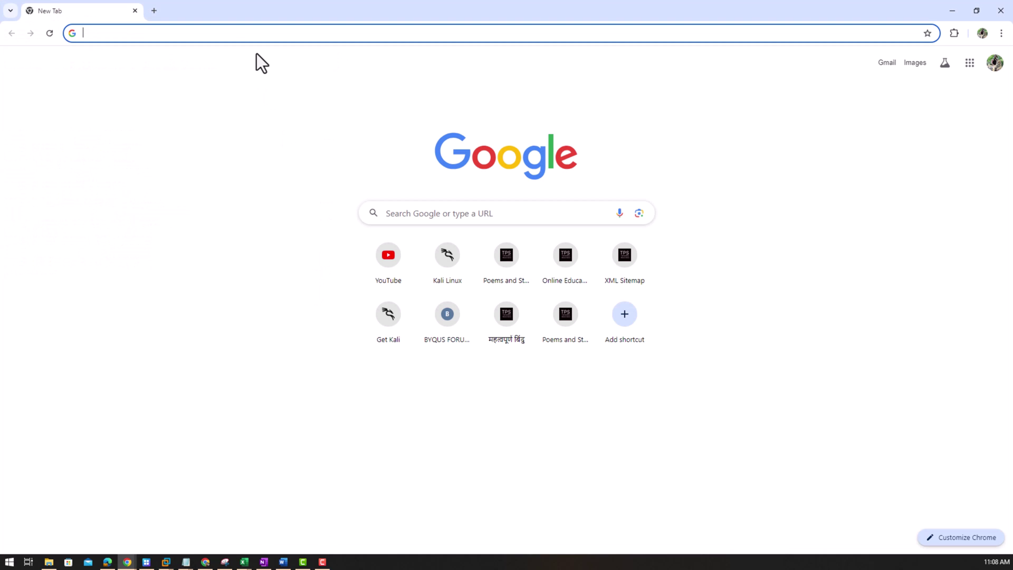
pyautogui.hotkey('ctrl', 'v')
pyautogui.press('Return')
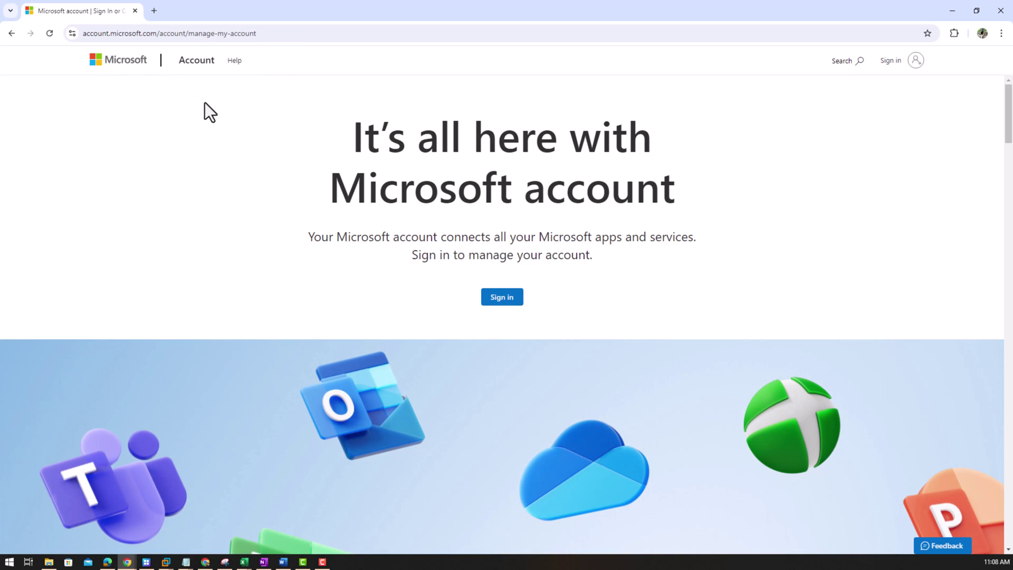
# Go from the 'It's all here' page to the Microsoft sign-in page.
pyautogui.moveTo(337, 137); pyautogui.dragTo(684, 186)
pyautogui.click(660, 256)
pyautogui.click(507, 300)
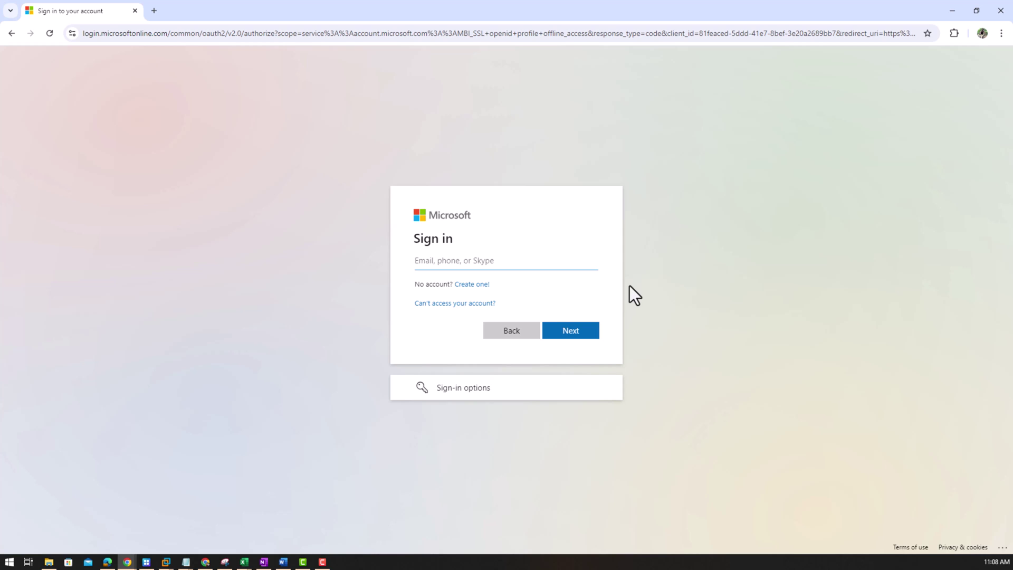
pyautogui.hotkey('alt', 'Tab')
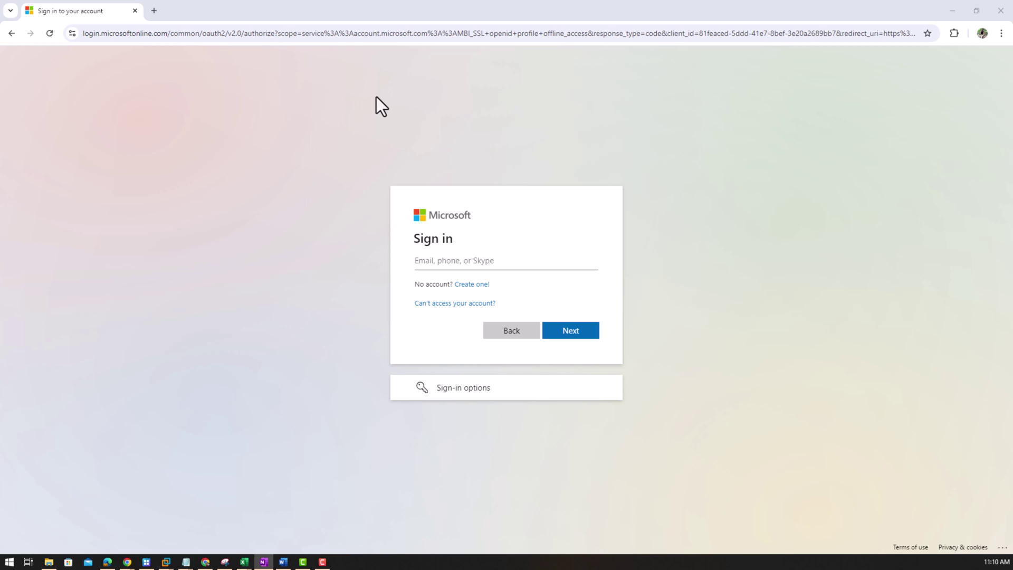
# Try signing in with the Gmail address, then clear the field after the no-account error.
pyautogui.click(519, 259)
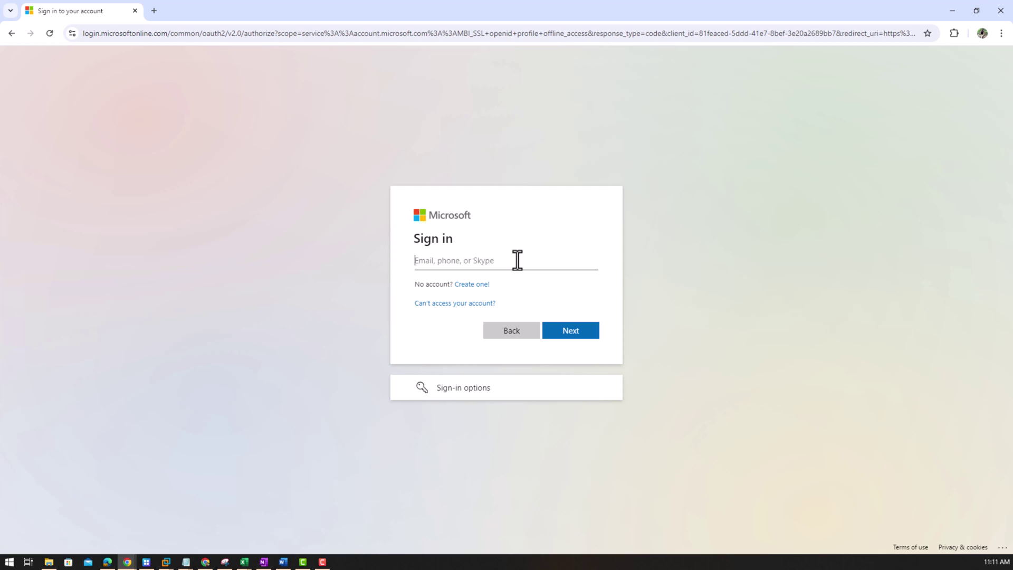
pyautogui.click(578, 332)
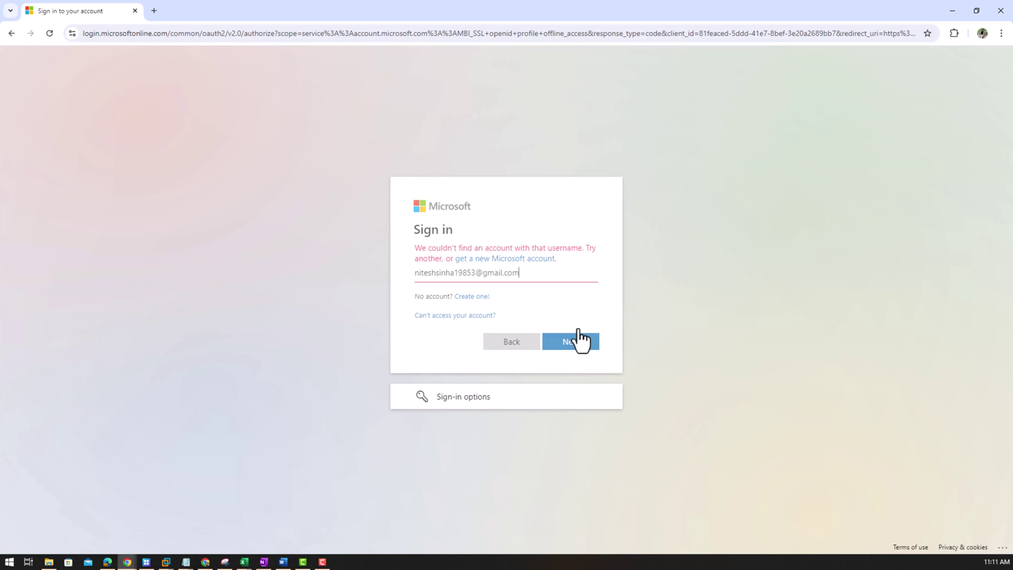
pyautogui.moveTo(411, 249); pyautogui.dragTo(571, 262)
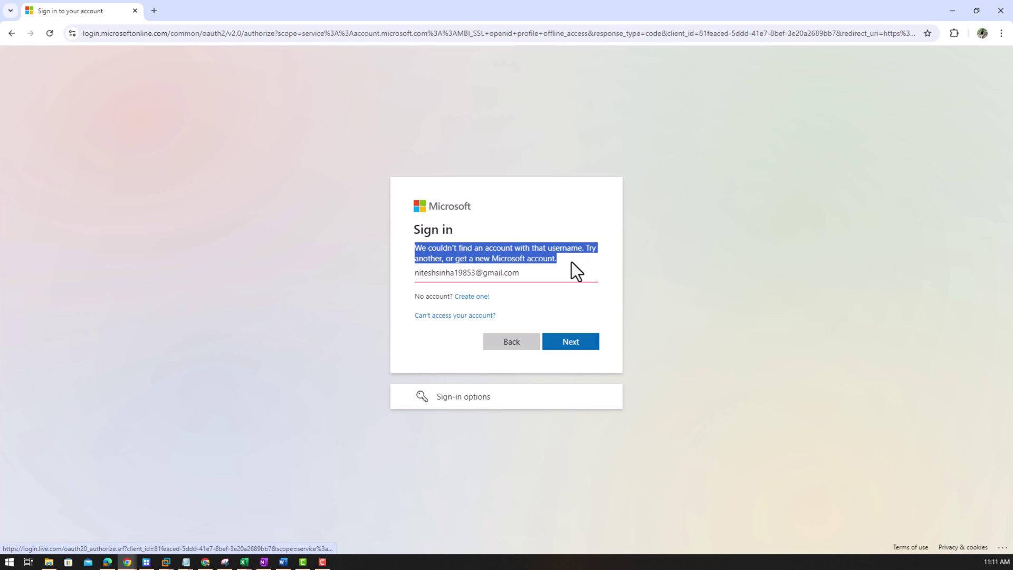
pyautogui.tripleClick(520, 274)
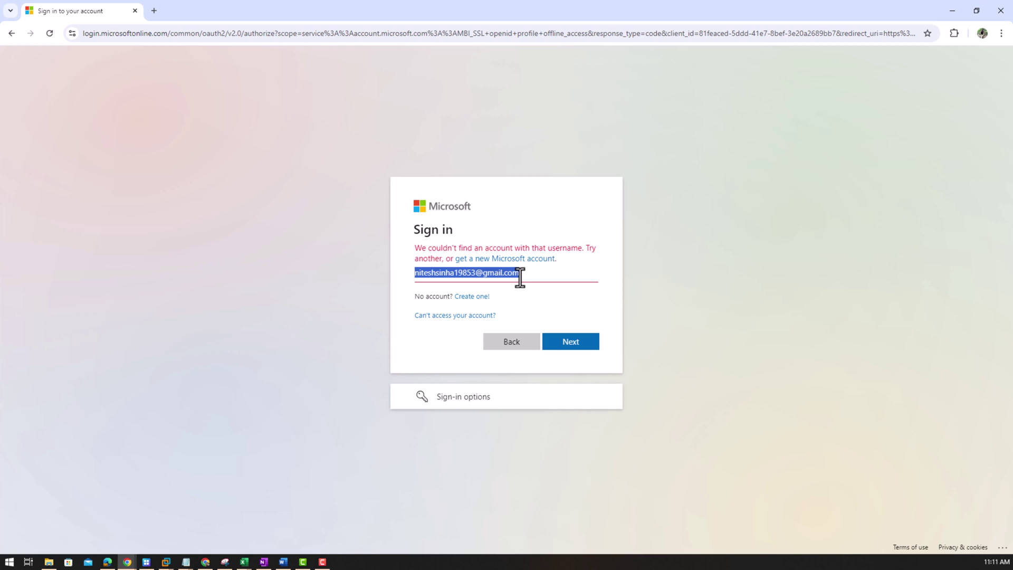
pyautogui.press('BackSpace')
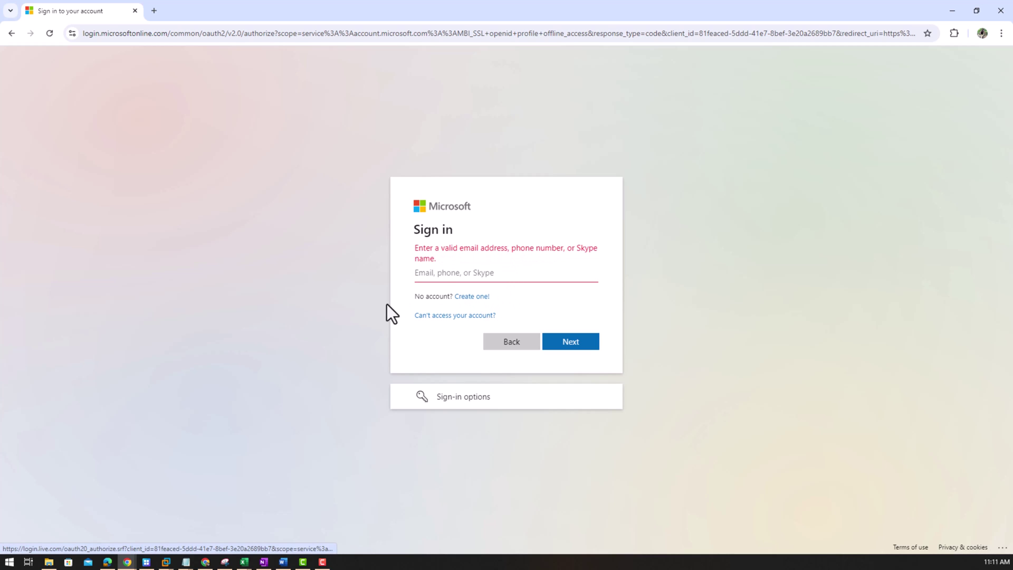
# Start a new account with the Gmail address and enter a password for it.
pyautogui.click(479, 282)
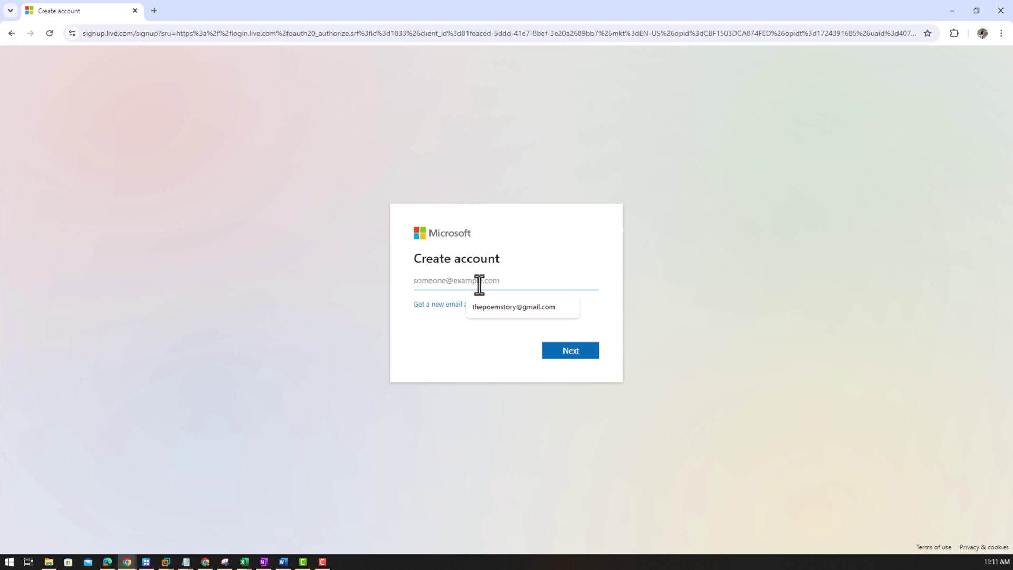
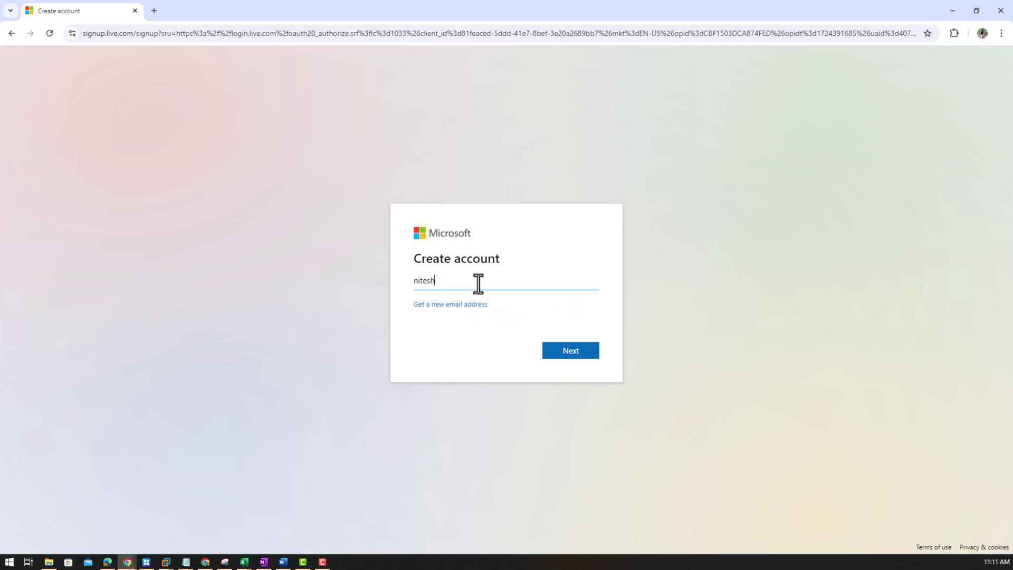
pyautogui.click(576, 353)
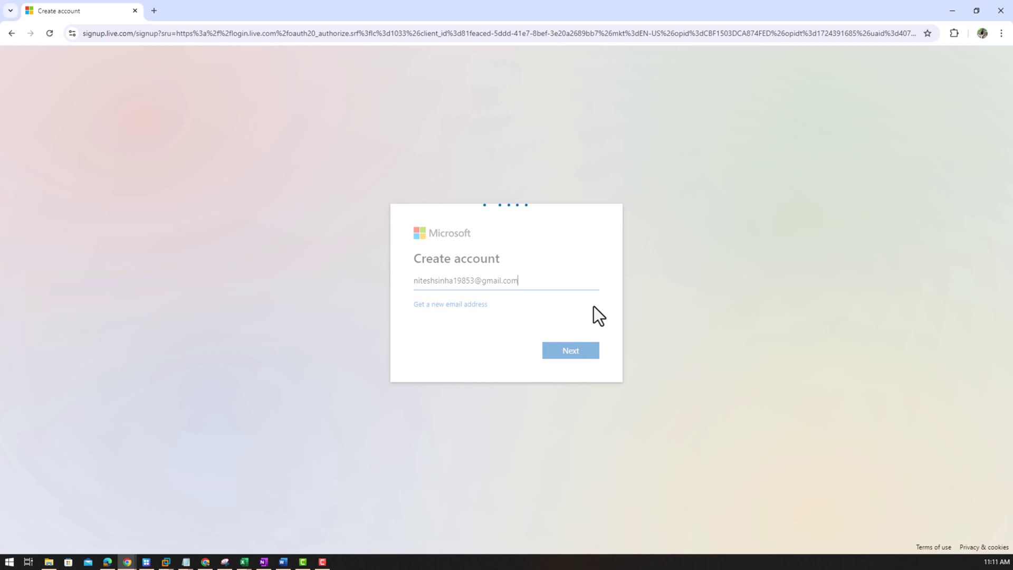
pyautogui.click(535, 321)
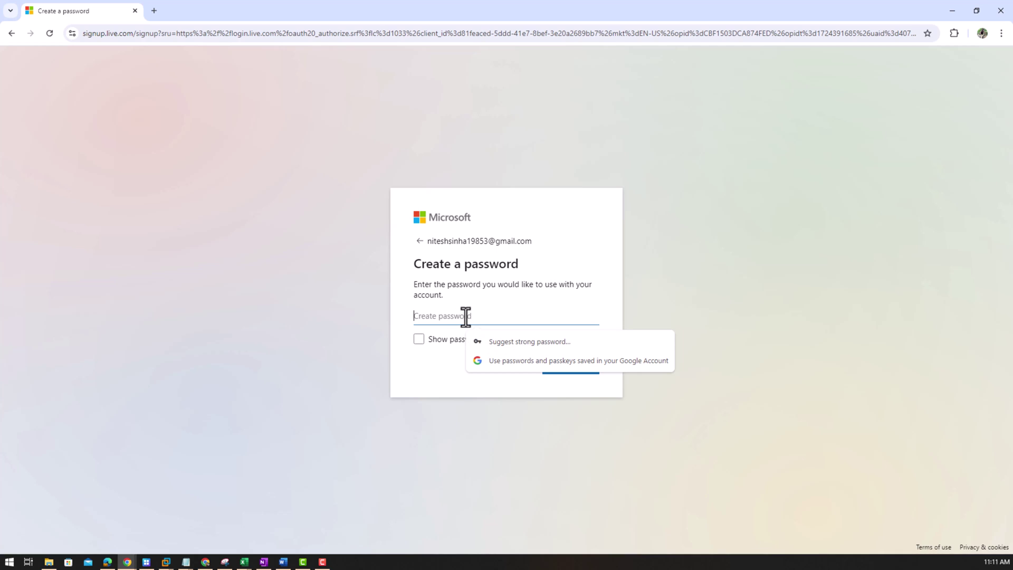
pyautogui.write('************')
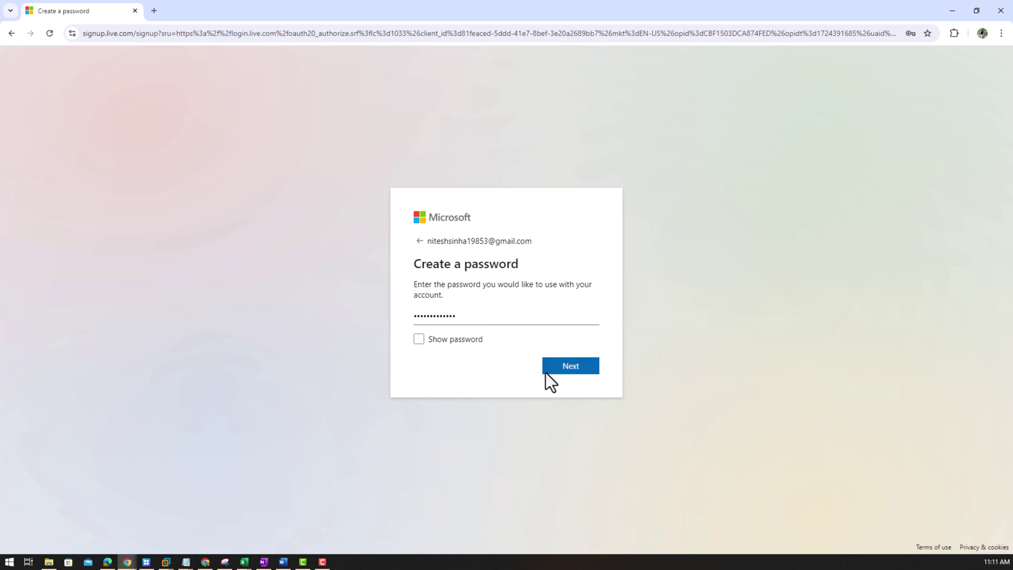
pyautogui.click(575, 368)
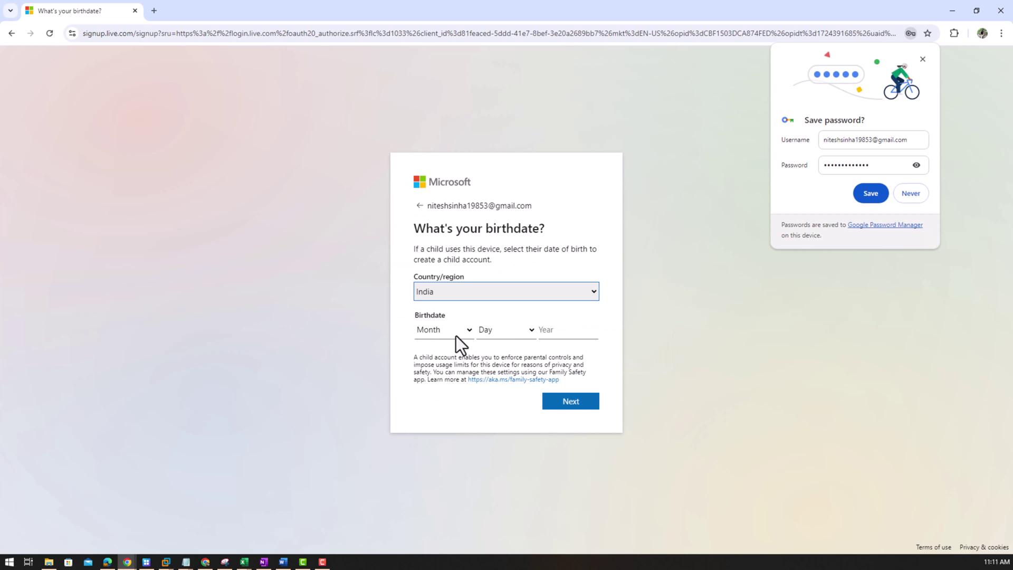
pyautogui.click(470, 334)
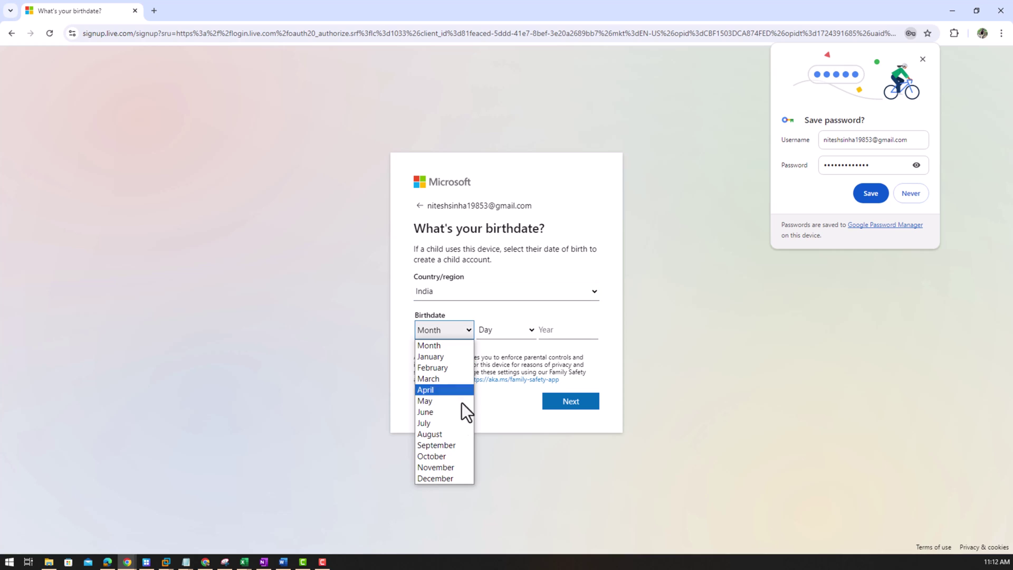
pyautogui.click(453, 443)
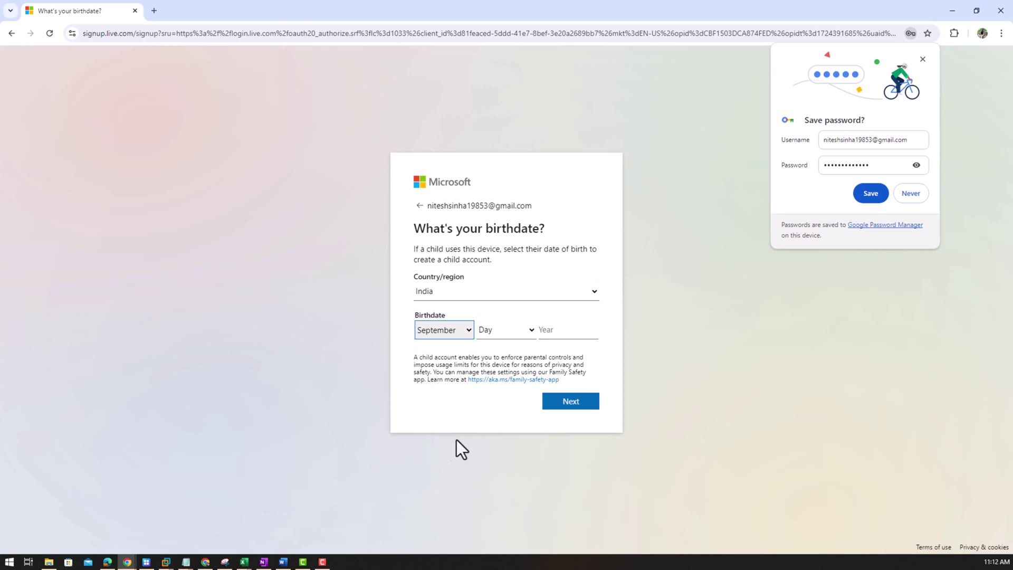
pyautogui.click(505, 331)
pyautogui.click(502, 191)
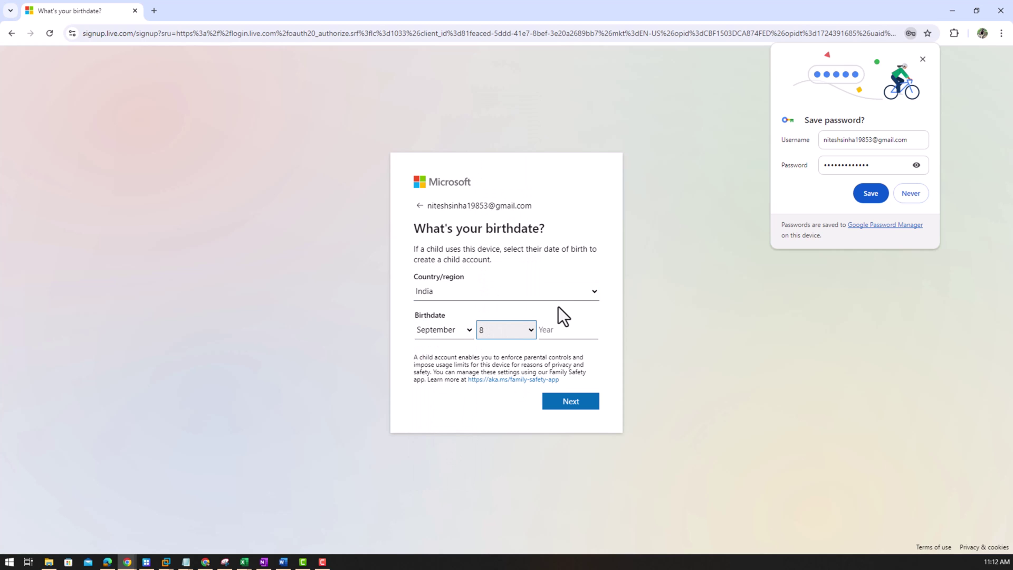
pyautogui.click(569, 334)
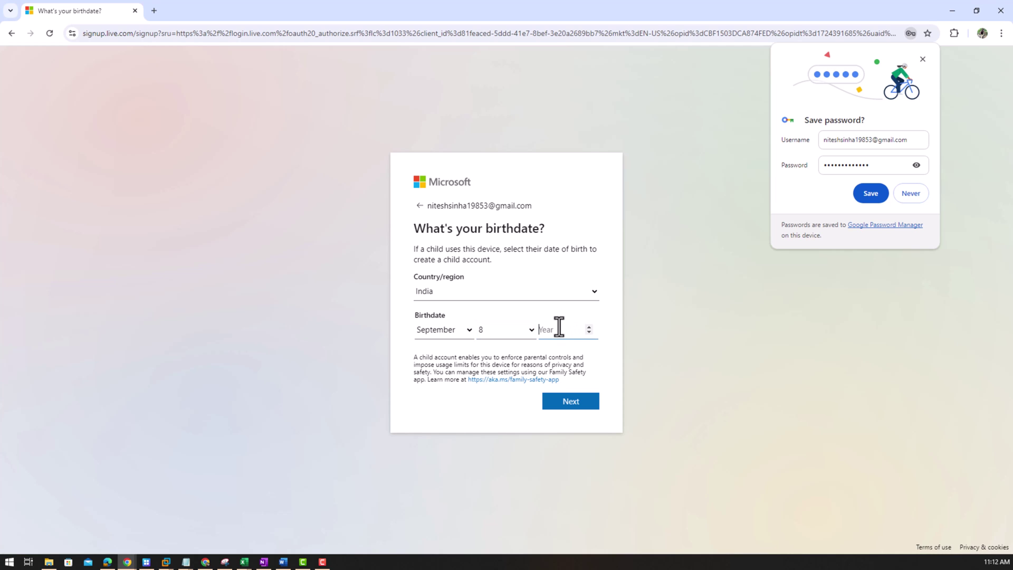
pyautogui.write('1983')
pyautogui.click(568, 407)
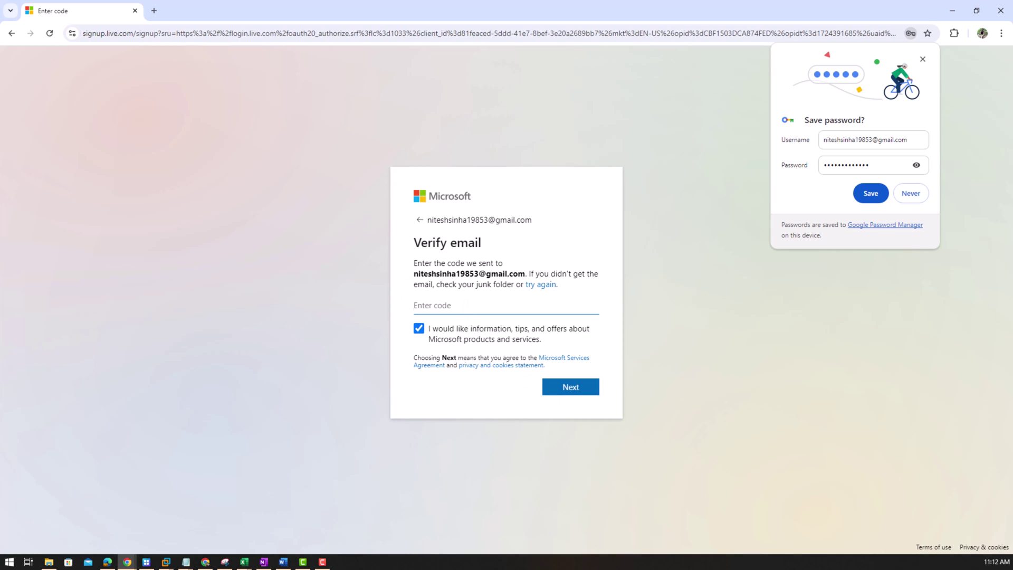
# Paste the emailed verification code into the Enter code field and submit it.
pyautogui.hotkey('alt', 'Tab')
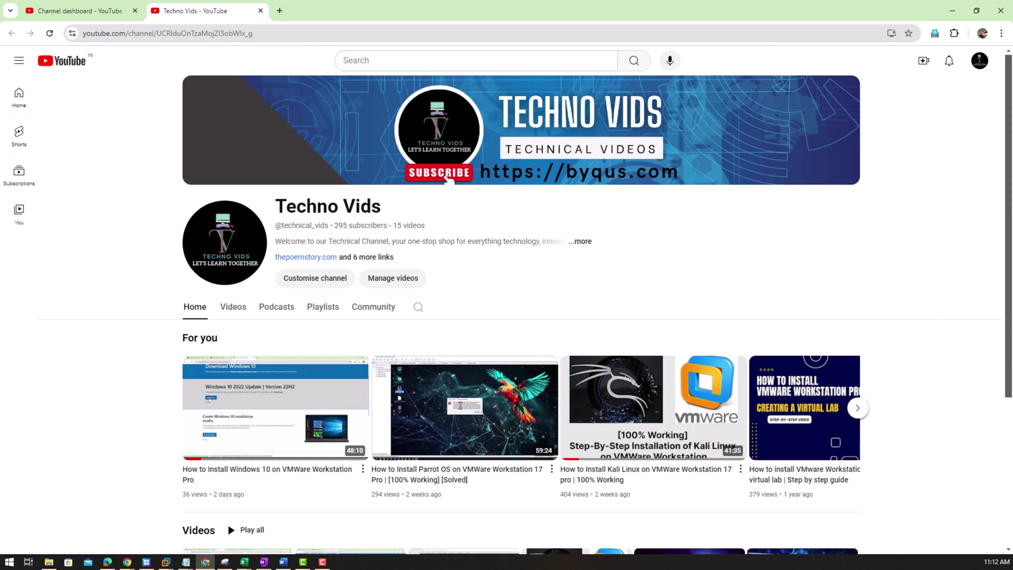
pyautogui.hotkey('alt', 'Tab')
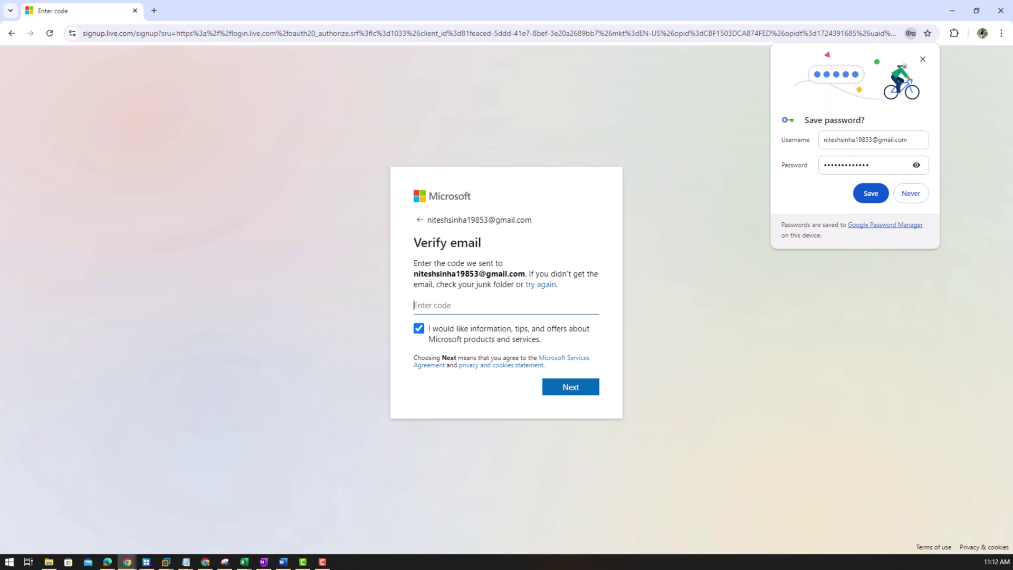
pyautogui.press('super+d')
pyautogui.press('super+d')
pyautogui.press('F10')
pyautogui.press('F10')
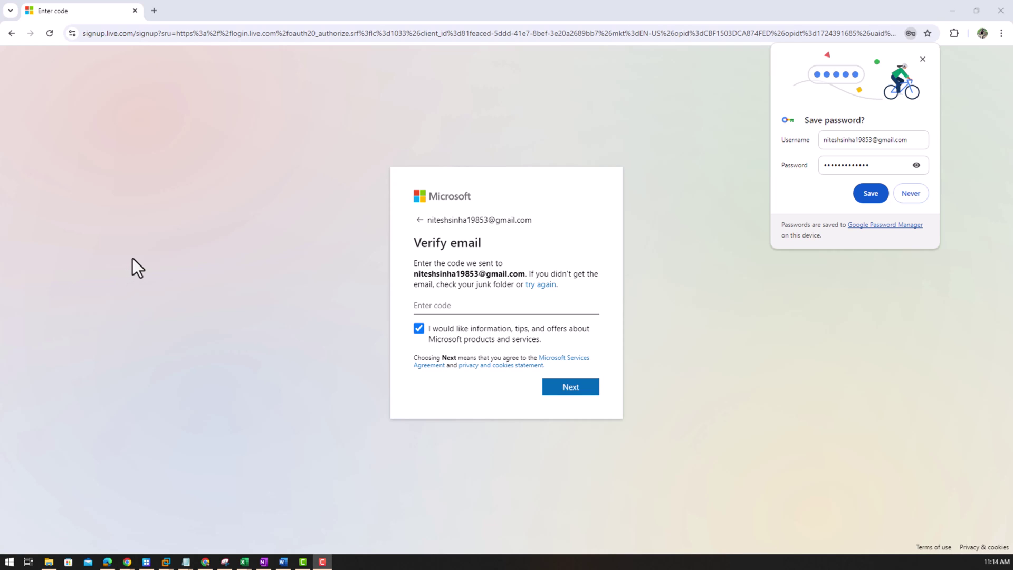
pyautogui.click(464, 307)
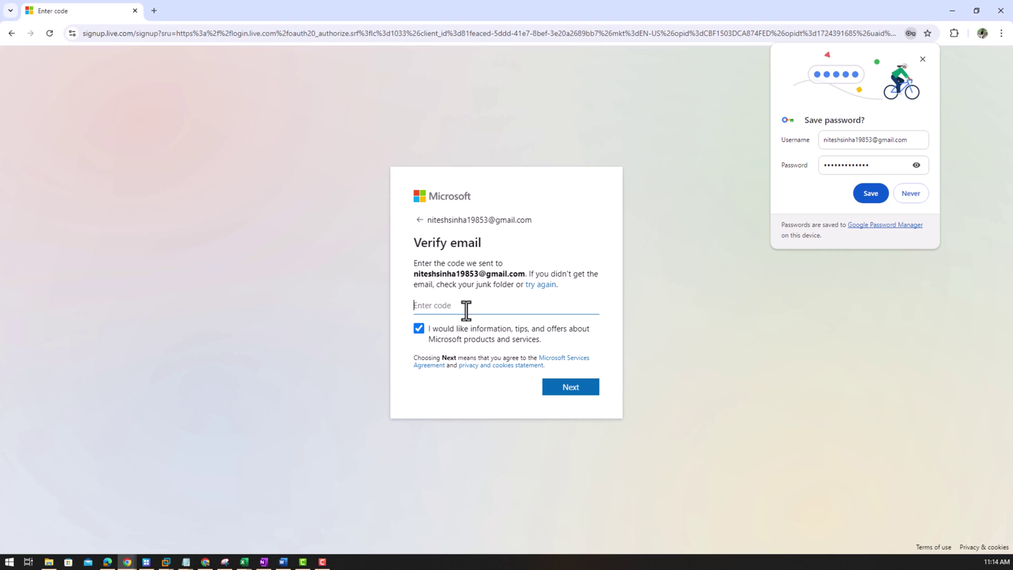
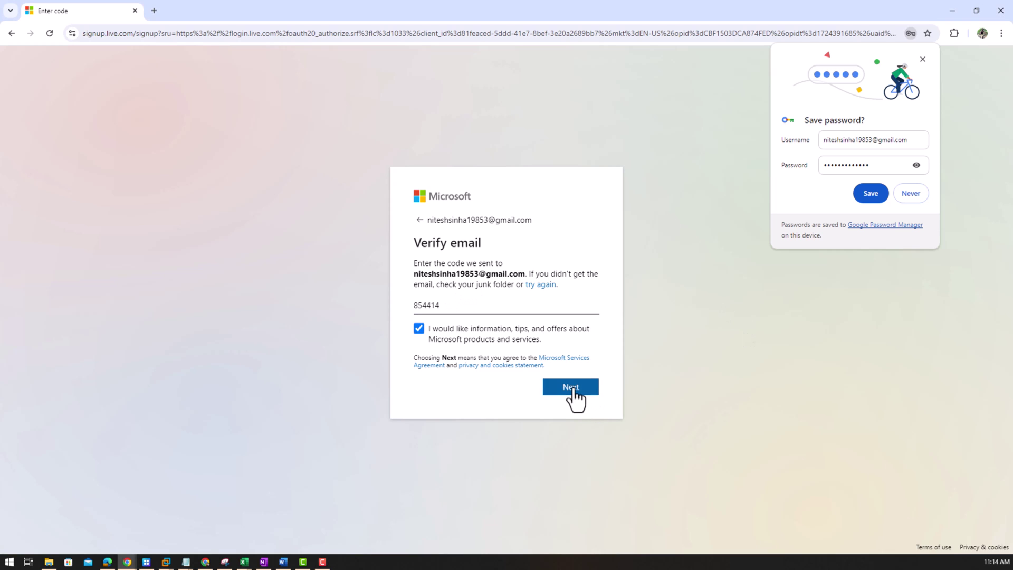
pyautogui.click(572, 390)
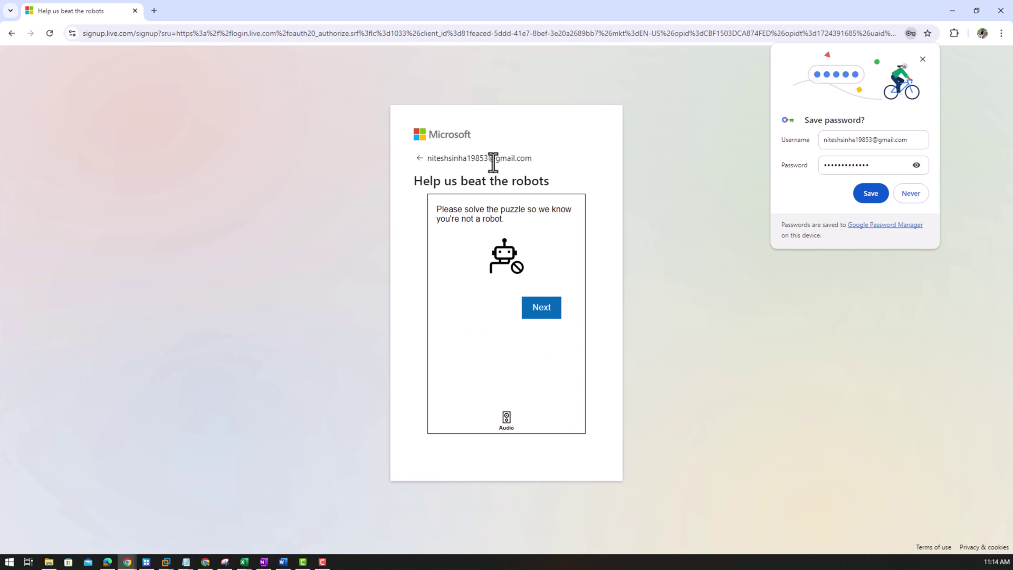
# Solve the rotate-object robot puzzle and dismiss Chrome's save-password prompt.
pyautogui.click(542, 311)
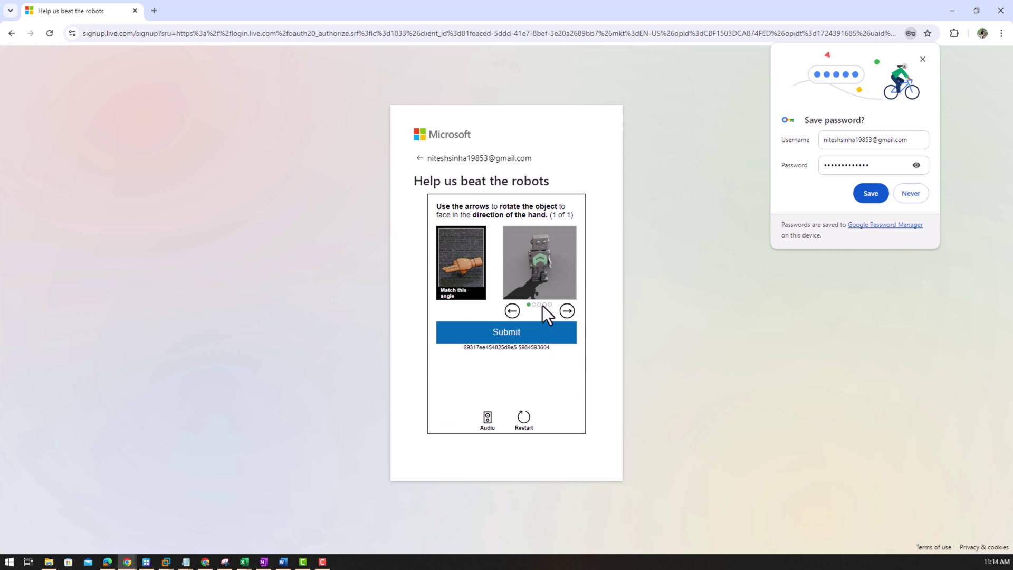
pyautogui.click(566, 312)
pyautogui.click(566, 313)
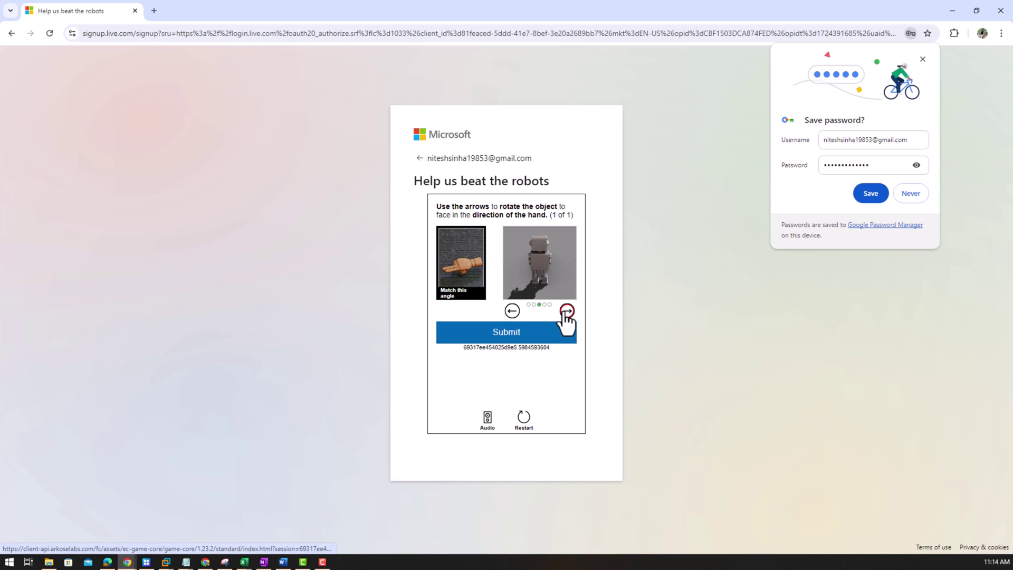
pyautogui.click(566, 312)
pyautogui.click(566, 312)
pyautogui.click(512, 311)
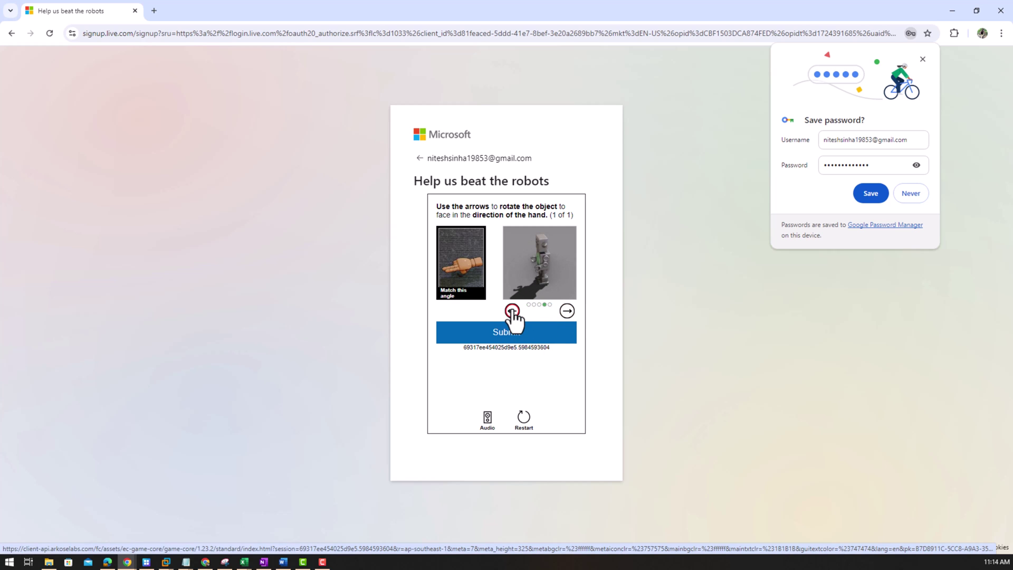
pyautogui.click(522, 332)
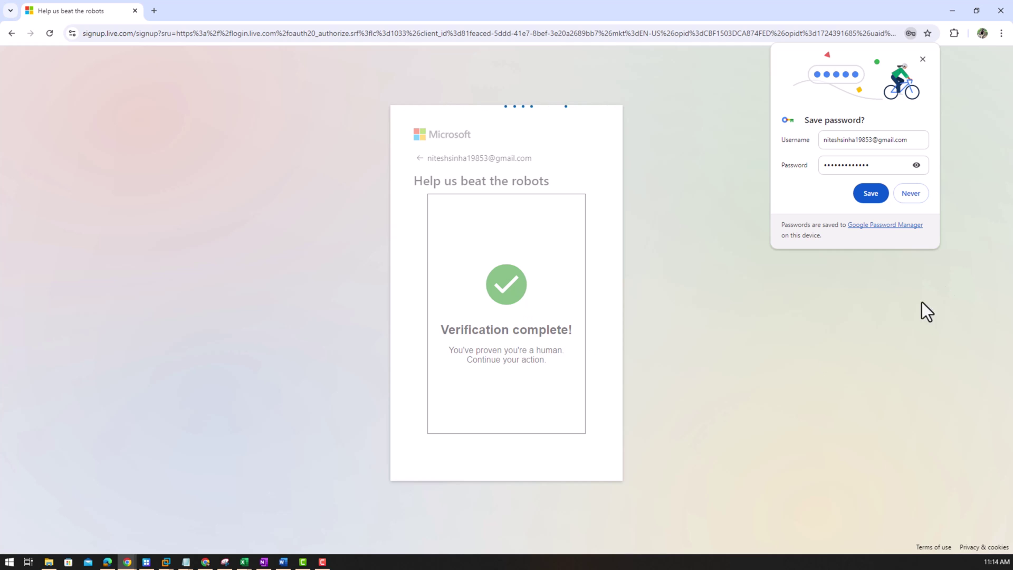
pyautogui.click(922, 59)
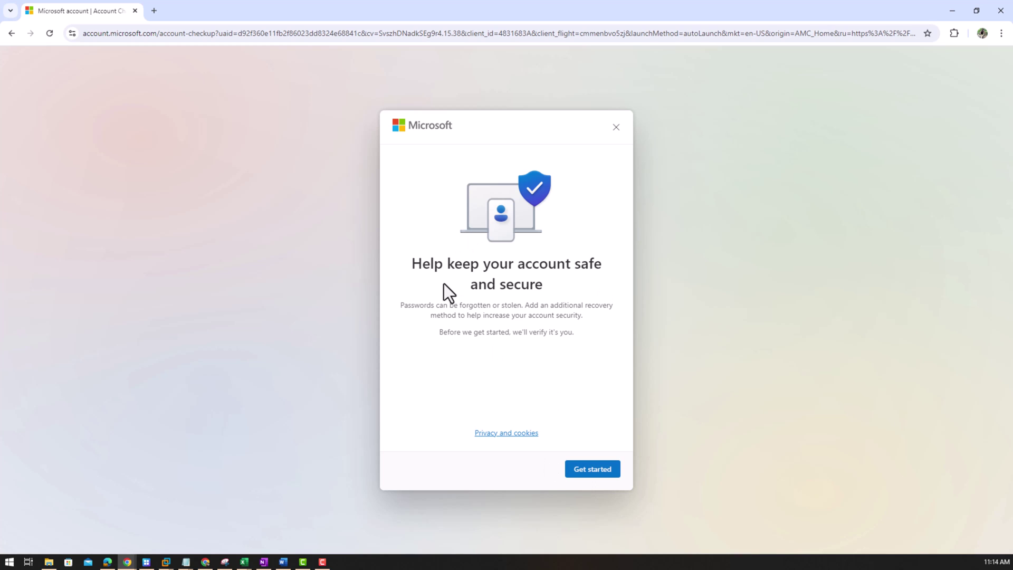
# Start the account security checkup and choose to verify identity by email.
pyautogui.moveTo(397, 307); pyautogui.dragTo(598, 334)
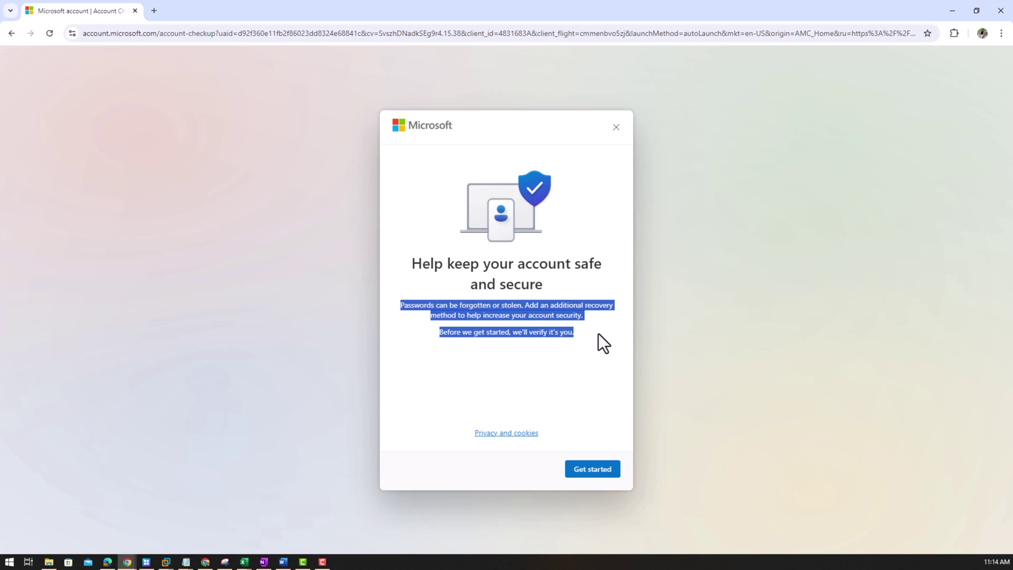
pyautogui.click(598, 335)
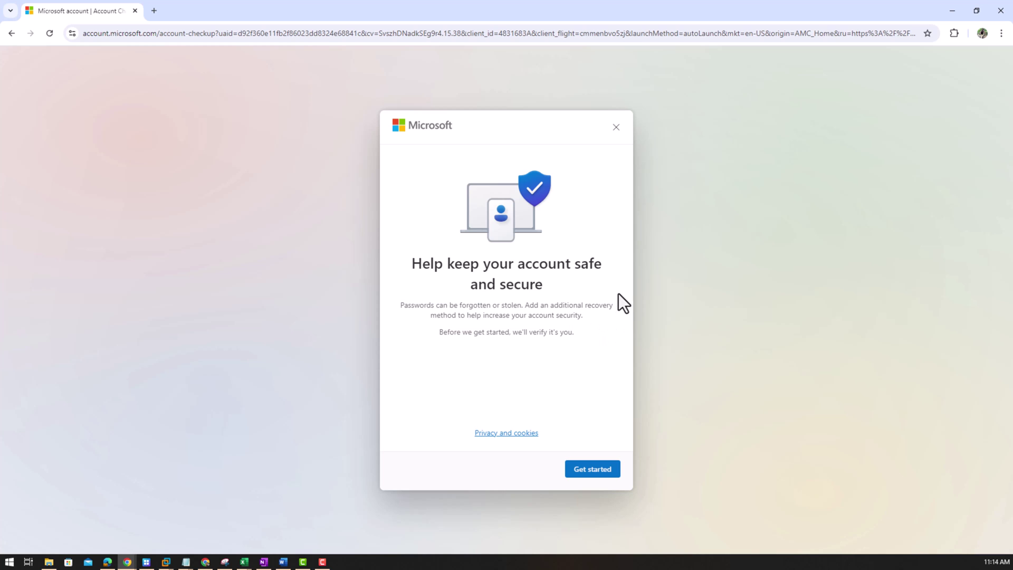
pyautogui.click(600, 471)
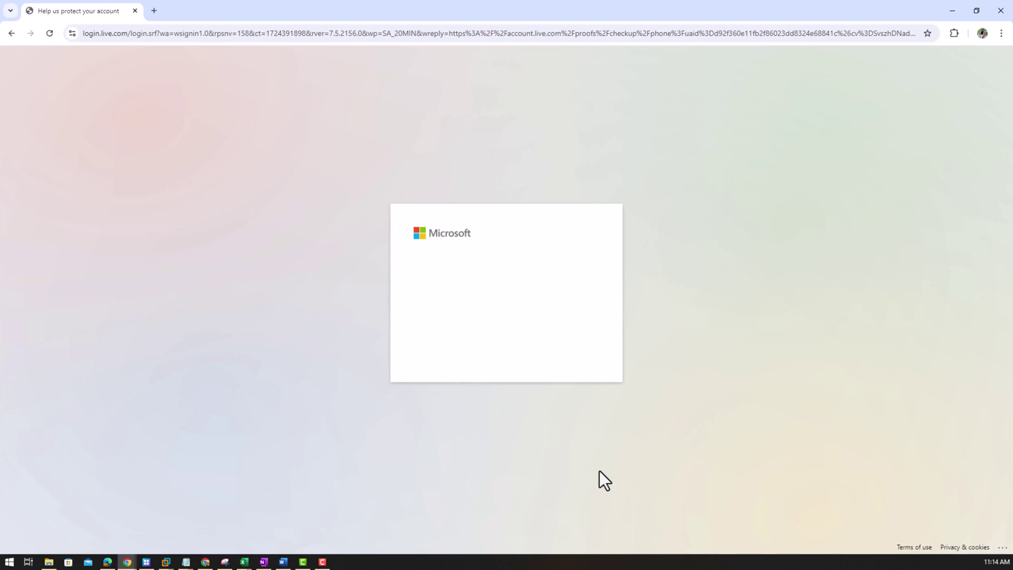
pyautogui.click(528, 302)
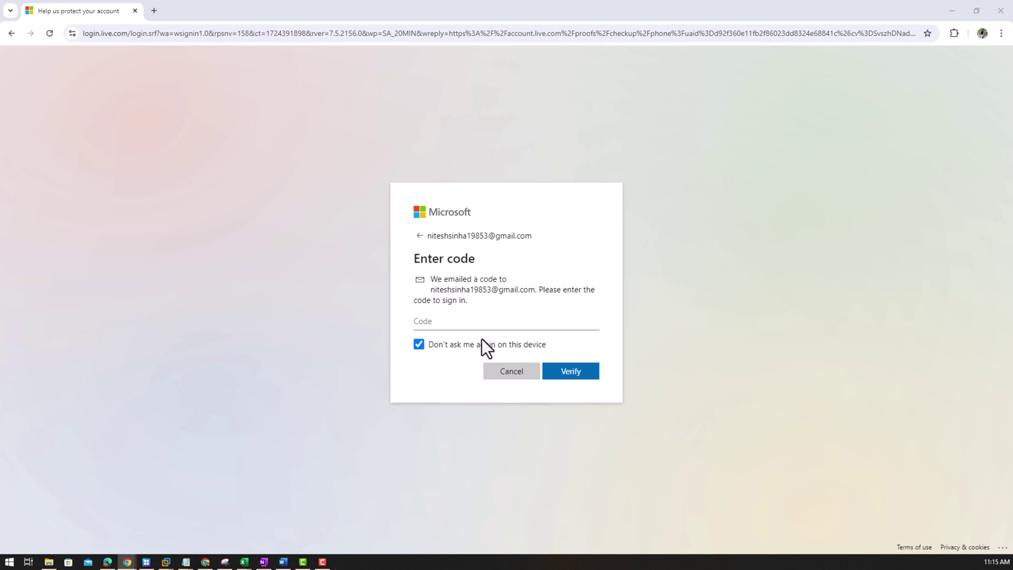
# Paste the emailed sign-in code into the Code field and verify it.
pyautogui.click(478, 323)
pyautogui.rightClick(478, 323)
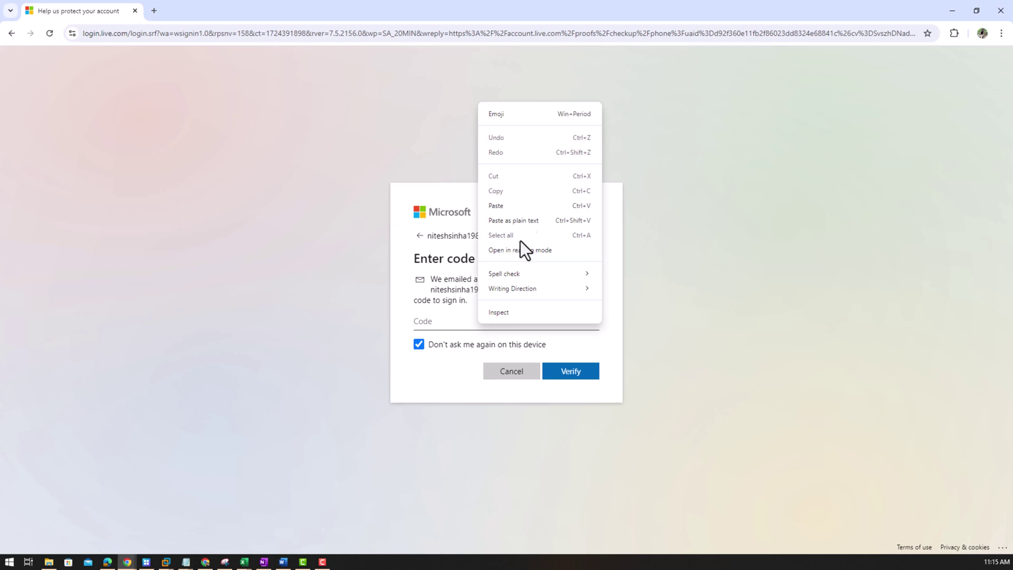
pyautogui.click(527, 205)
pyautogui.click(572, 376)
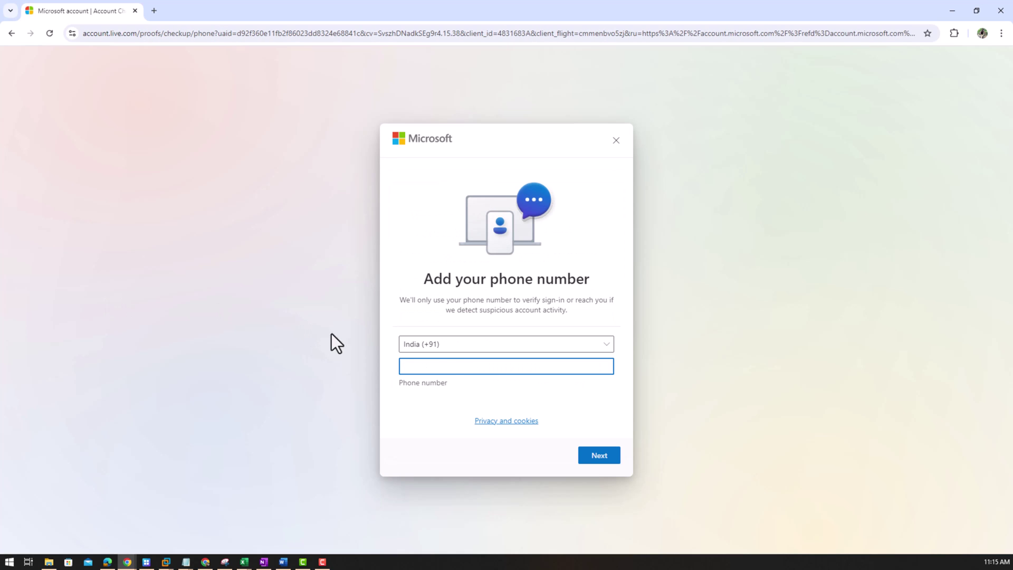
# Enter the phone number with India (+91) as the country code and submit it.
pyautogui.click(459, 353)
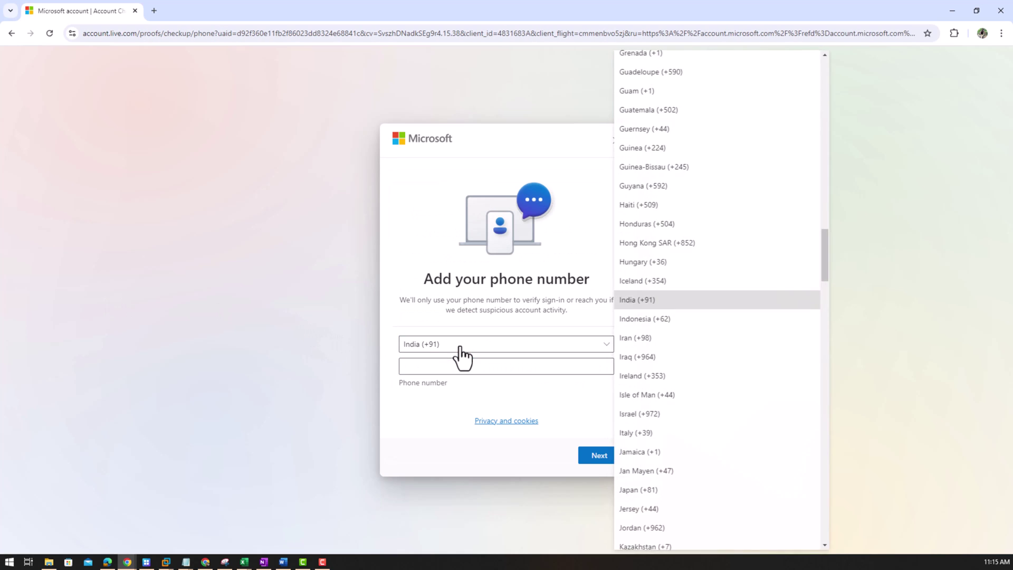
pyautogui.click(460, 352)
pyautogui.click(463, 365)
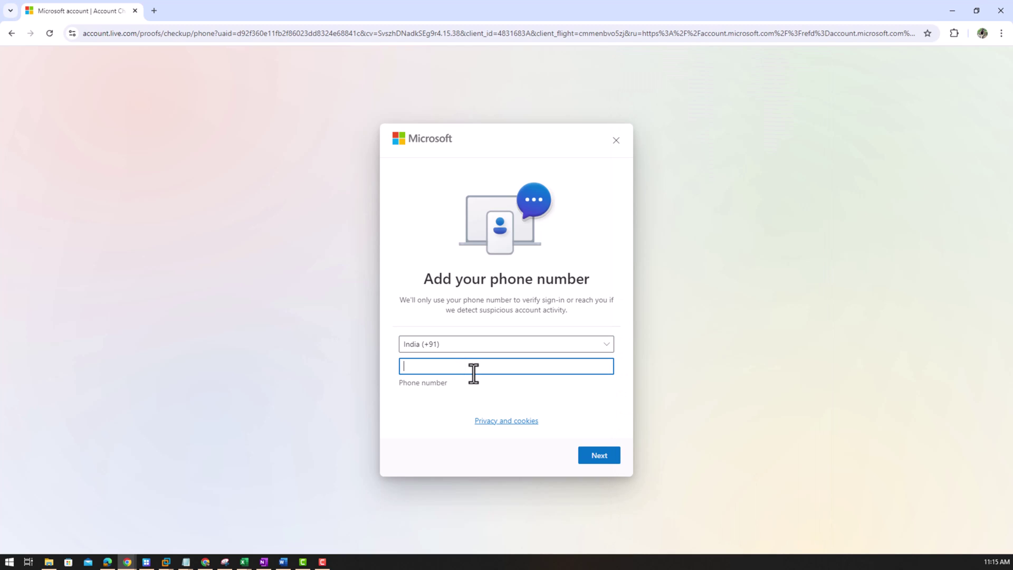
pyautogui.click(596, 456)
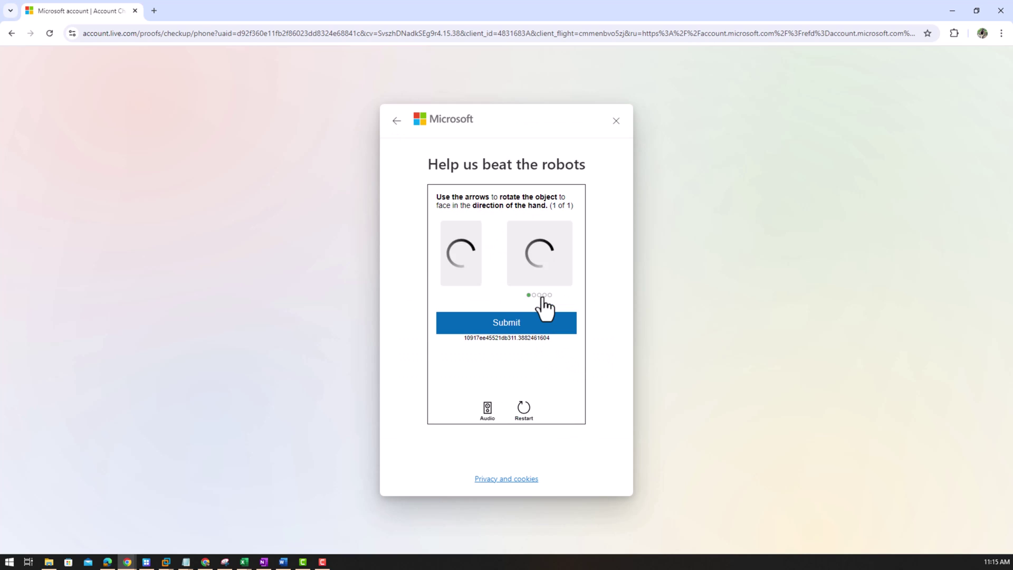
# Rotate the object to match the hand and submit the robot puzzle.
pyautogui.click(567, 302)
pyautogui.click(568, 303)
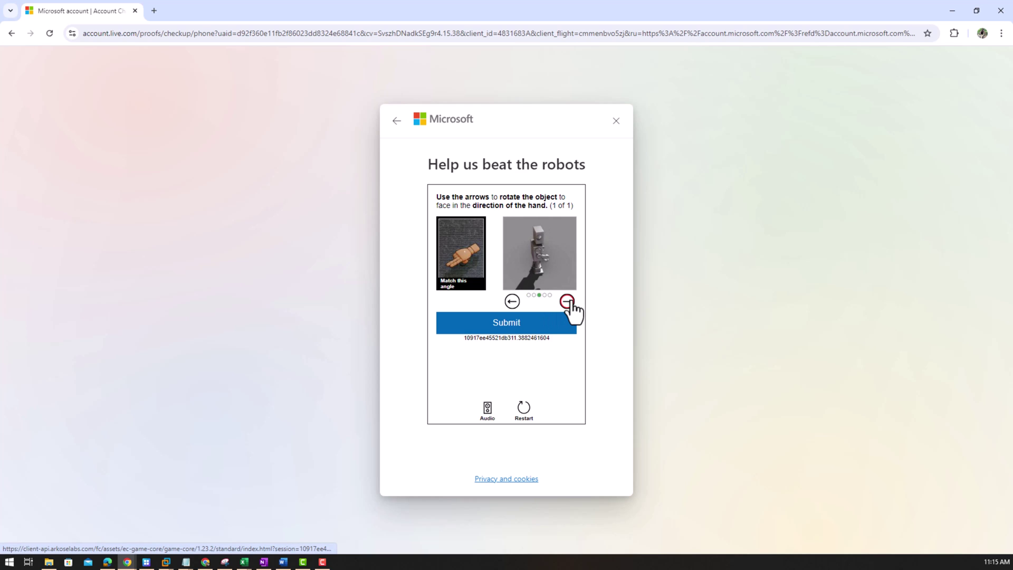
pyautogui.click(568, 302)
pyautogui.click(567, 302)
pyautogui.click(567, 302)
pyautogui.click(511, 299)
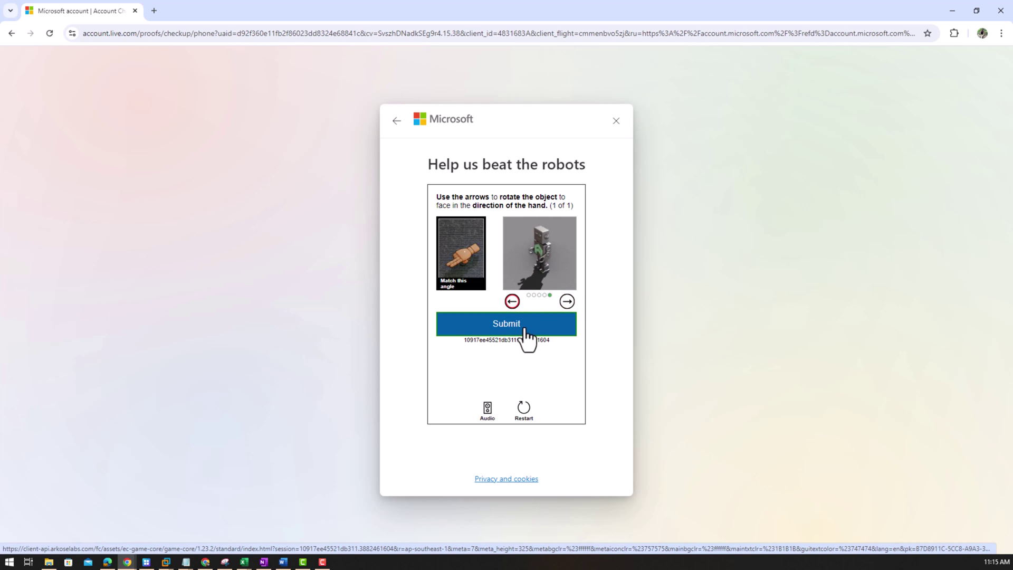
pyautogui.click(522, 325)
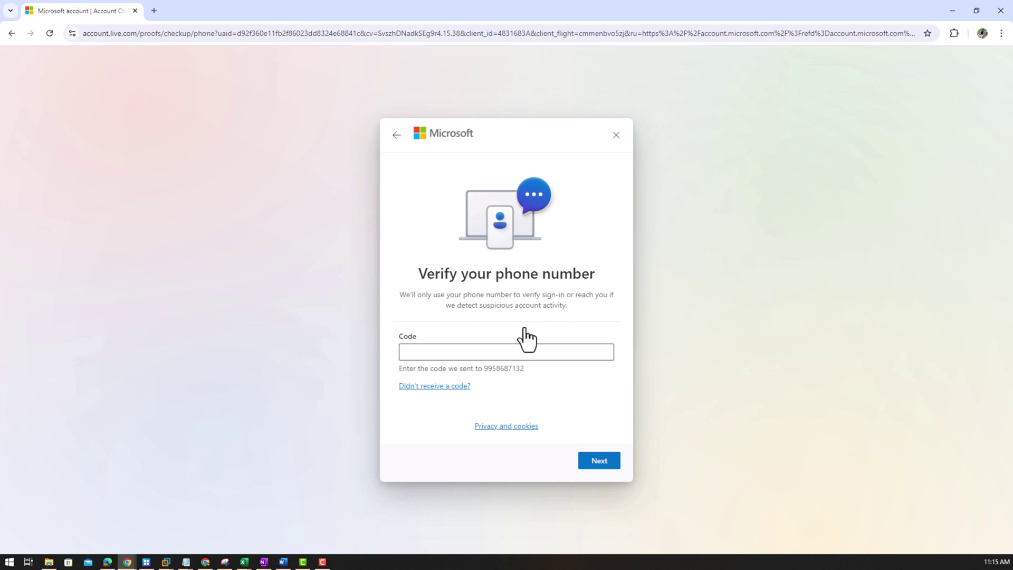
# Enter the texted phone code, submit it, and finish the security checkup with Done.
pyautogui.click(543, 350)
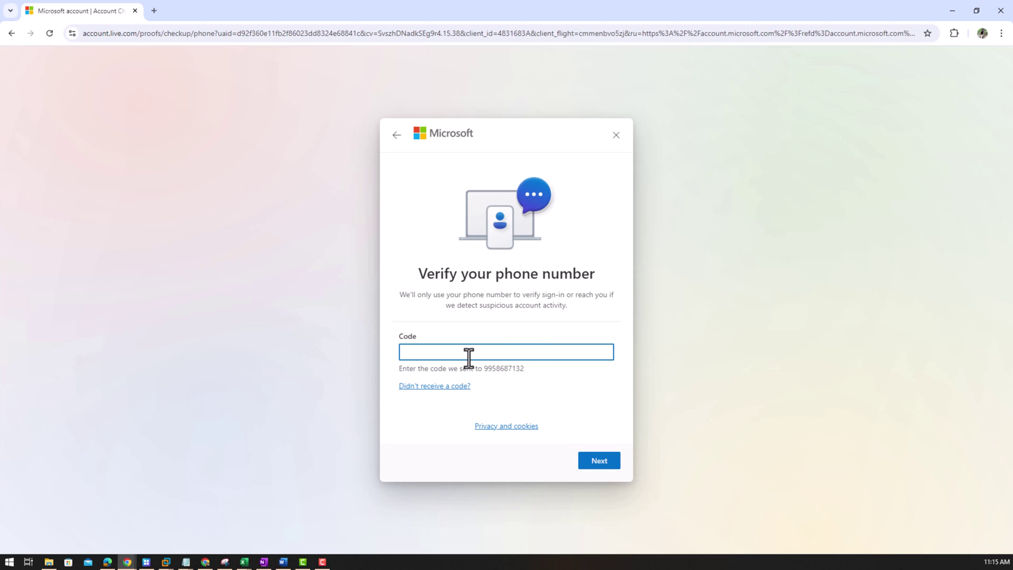
pyautogui.click(594, 463)
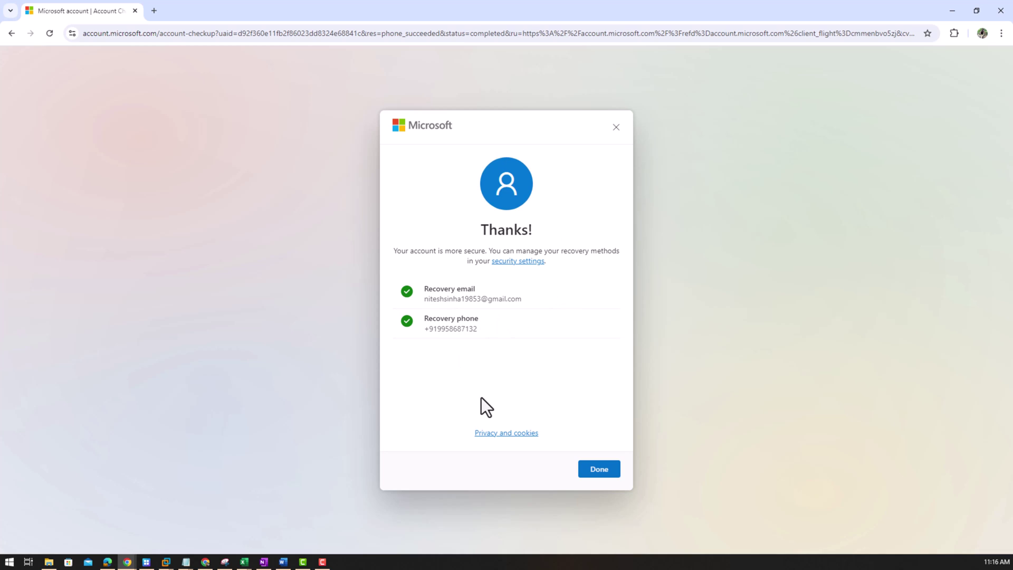
pyautogui.click(599, 475)
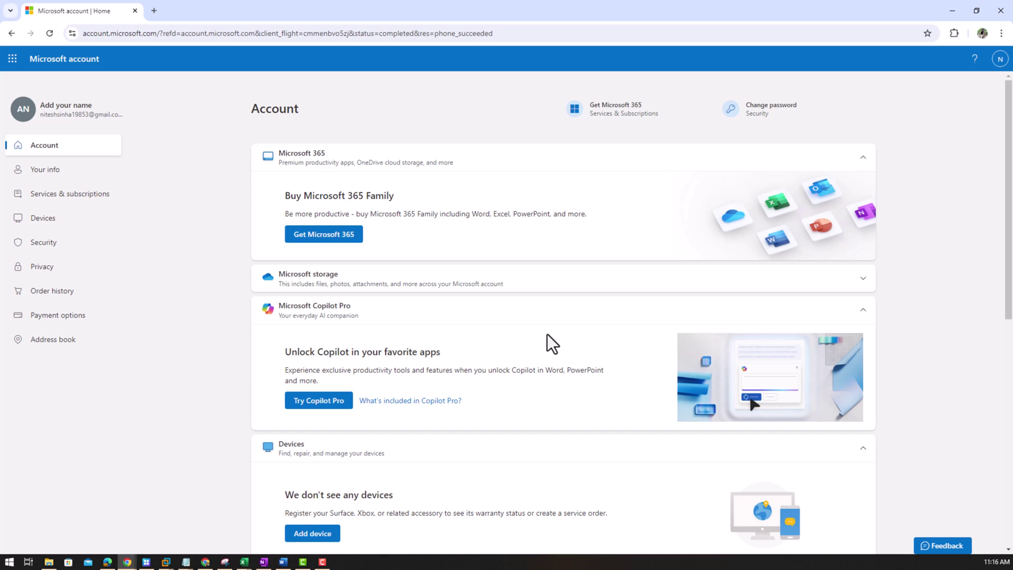
# Review the Microsoft 365 plans offer (Family ₹6,199/year, Personal ₹4,899/year), then close it.
pyautogui.scroll(-5, 546, 334)
pyautogui.scroll(5, 547, 332)
pyautogui.click(615, 113)
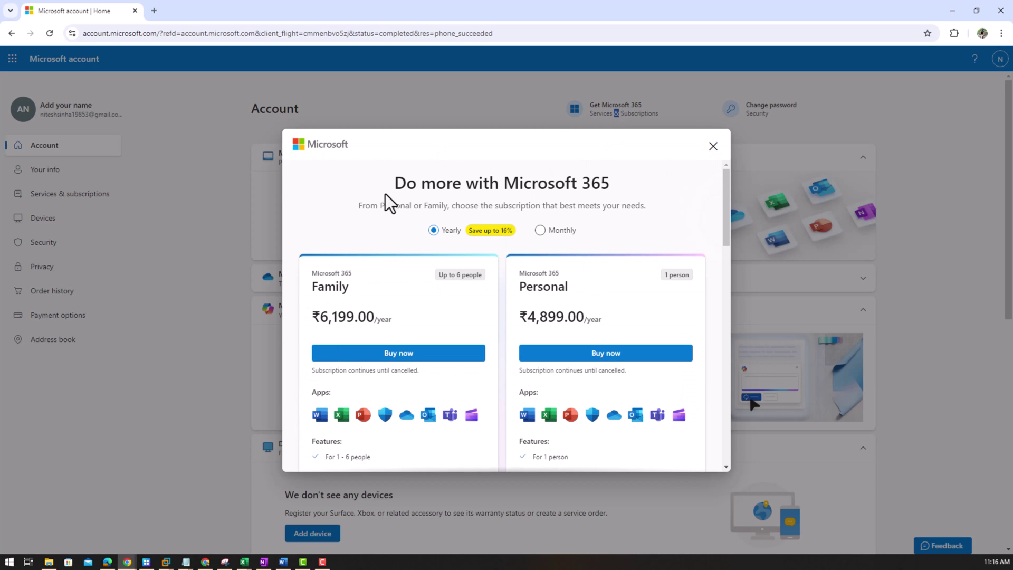
pyautogui.moveTo(408, 188); pyautogui.dragTo(632, 194)
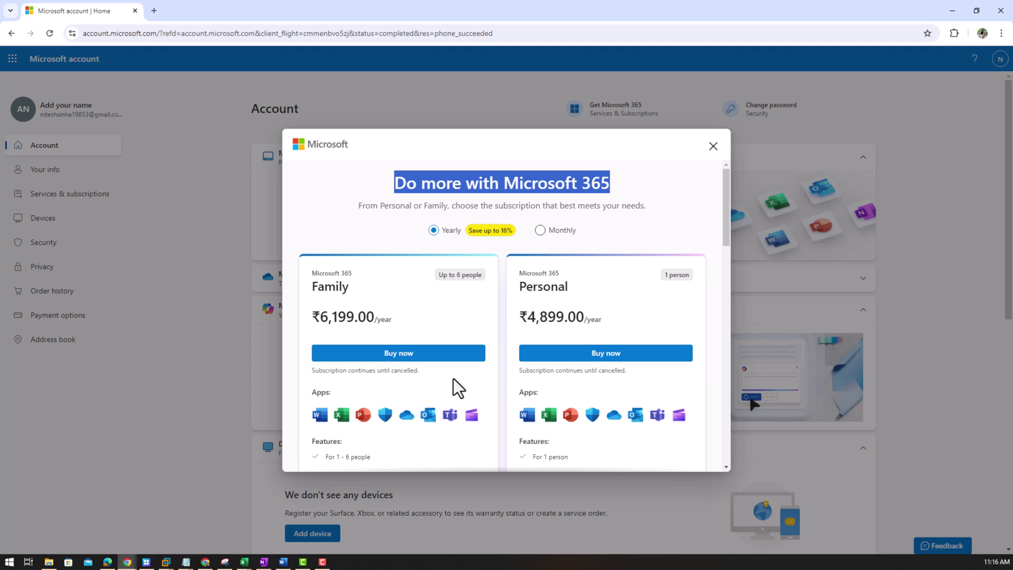
pyautogui.scroll(-15, 455, 380)
pyautogui.scroll(-3, 458, 385)
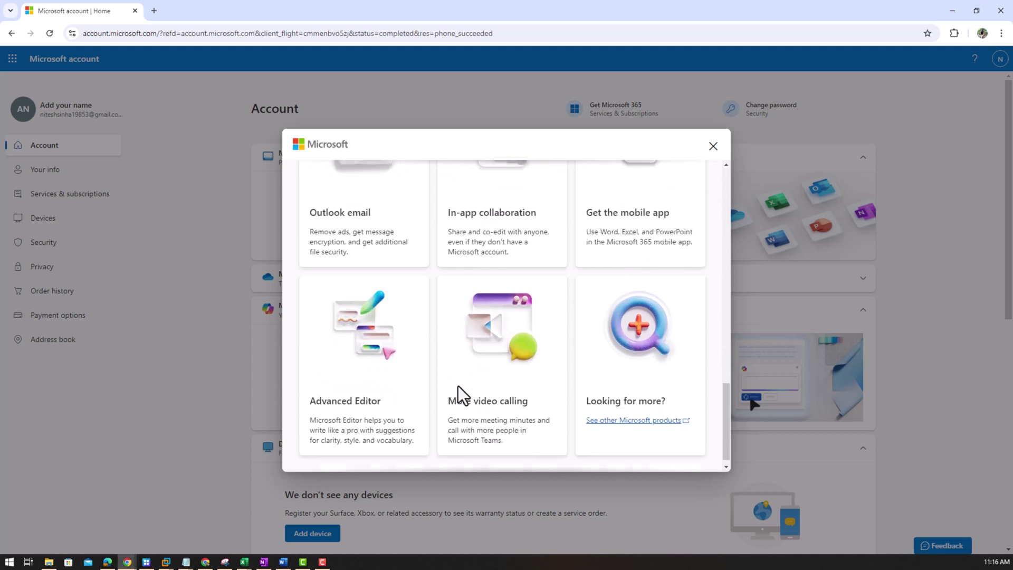
pyautogui.scroll(6, 496, 370)
pyautogui.scroll(8, 500, 367)
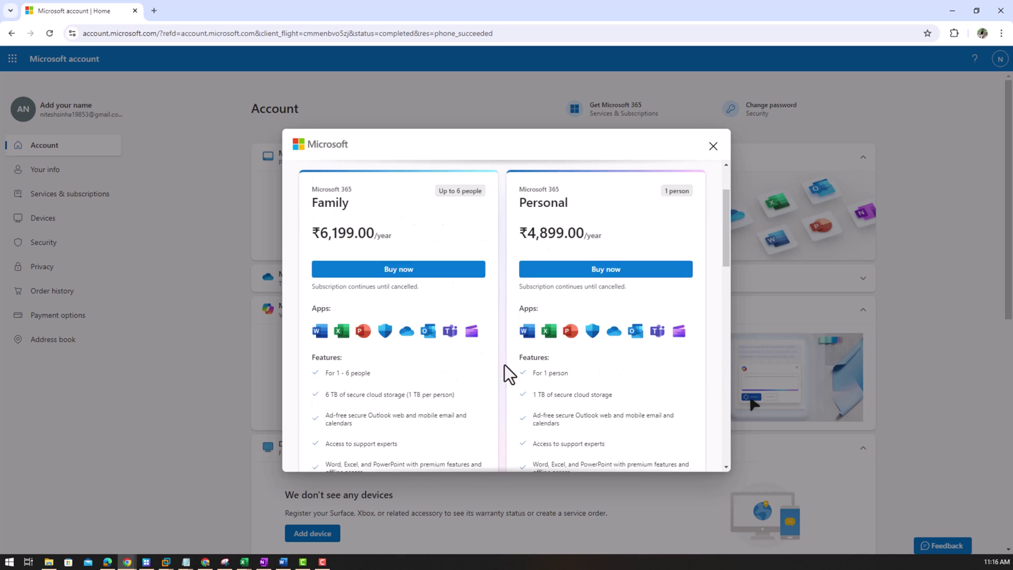
pyautogui.click(714, 147)
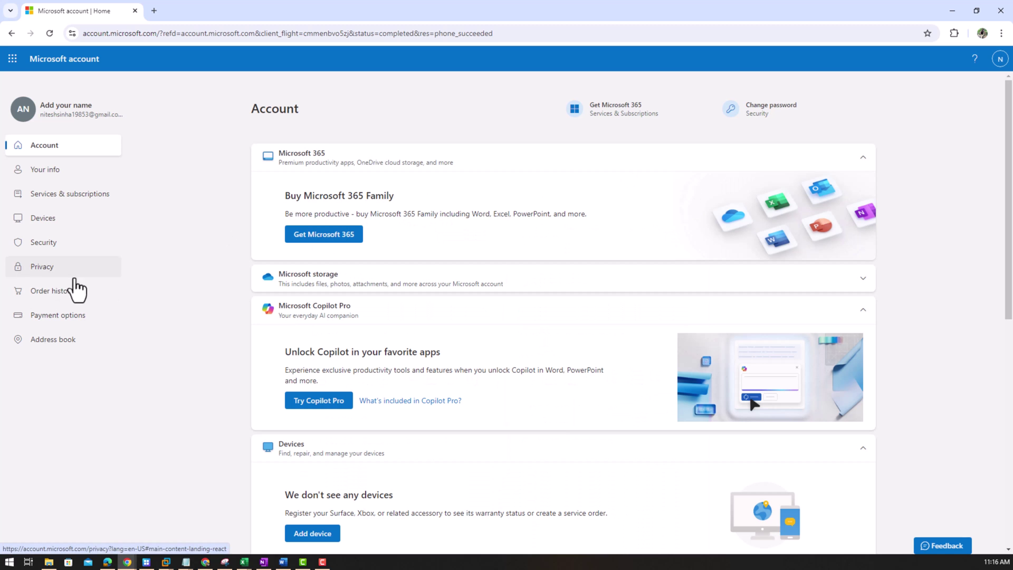
# Open the Your info page and scroll through it.
pyautogui.click(51, 177)
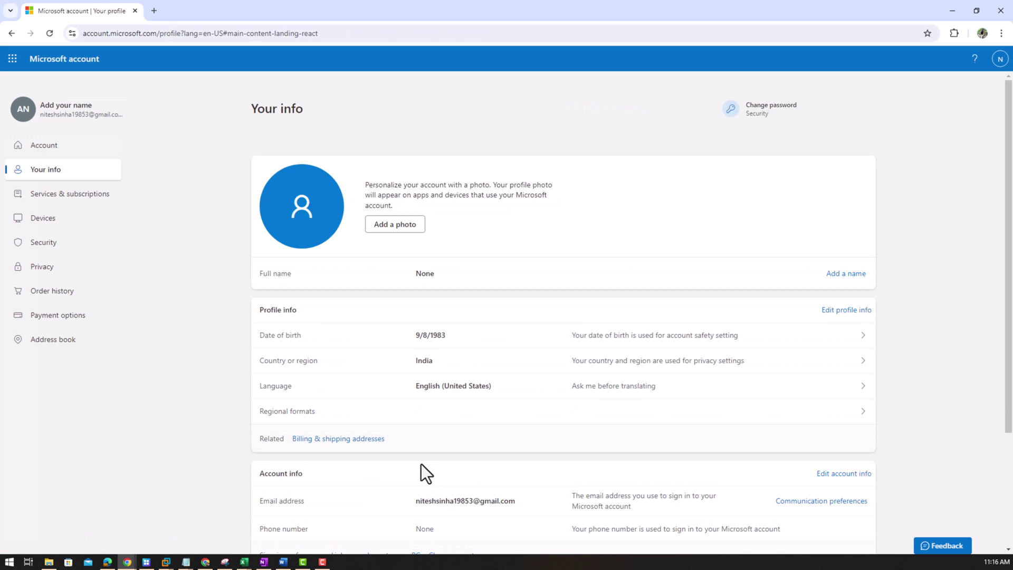
pyautogui.scroll(-3, 378, 430)
pyautogui.scroll(3, 376, 425)
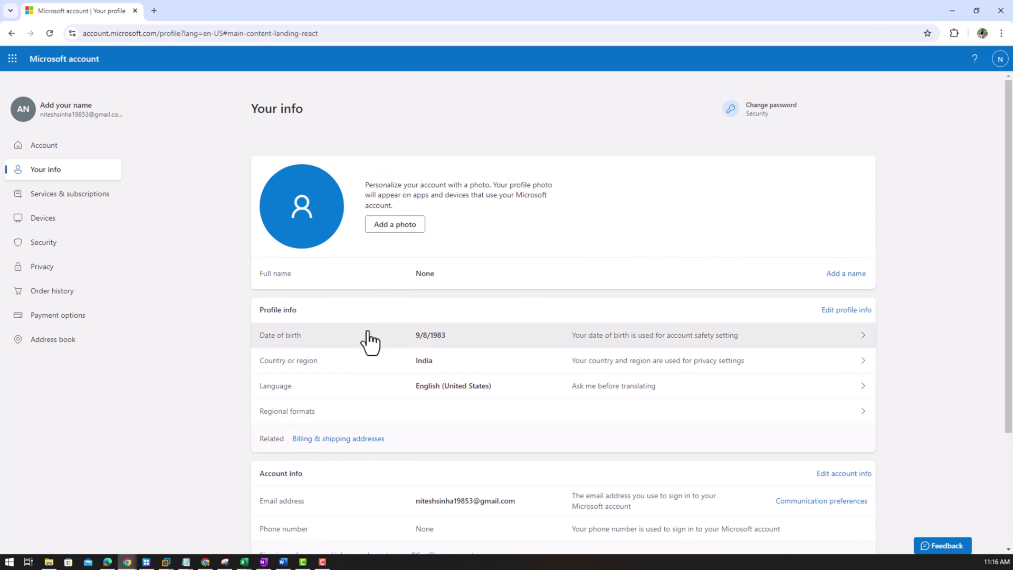
pyautogui.scroll(-3, 391, 248)
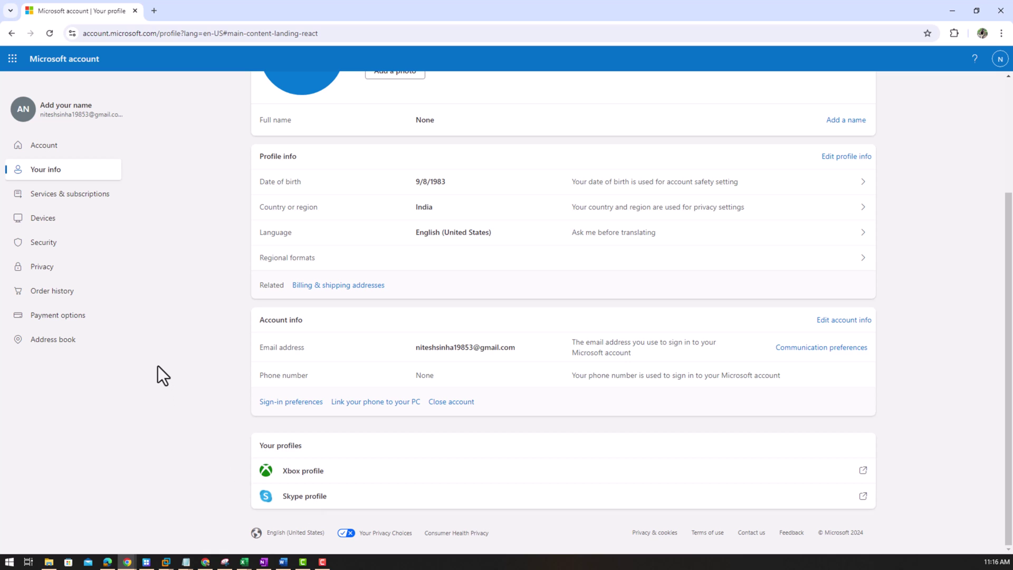
pyautogui.scroll(3, 157, 367)
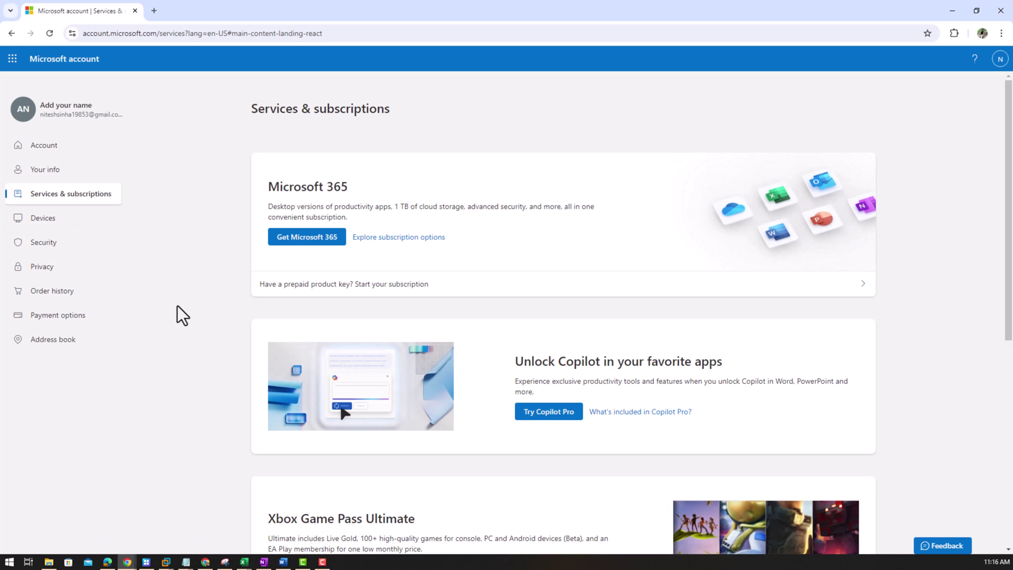
# Highlight parts of the Microsoft 365 description, including the word 'advanced' and the paragraph, then deselect.
pyautogui.moveTo(269, 207); pyautogui.dragTo(494, 214)
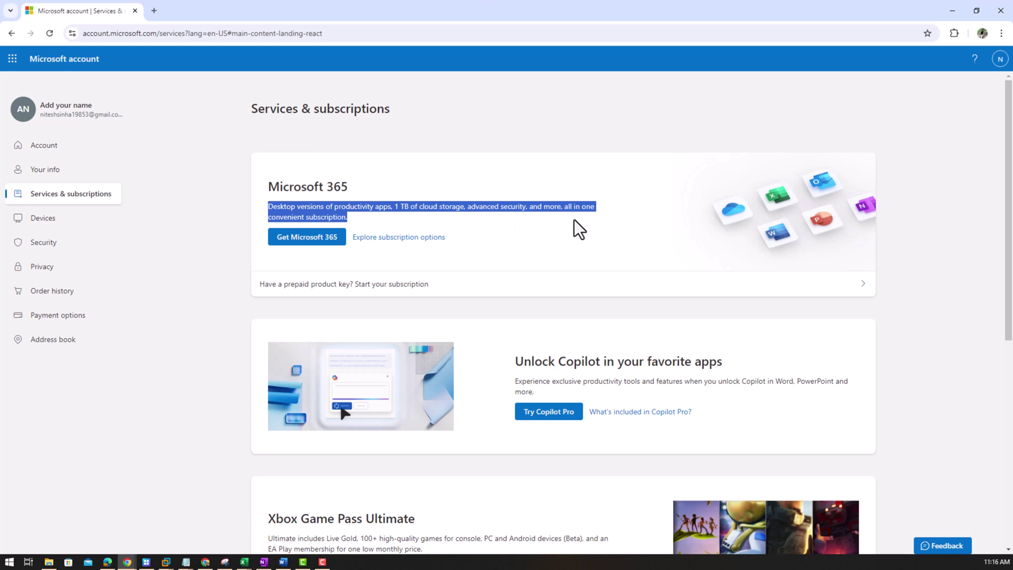
pyautogui.click(552, 243)
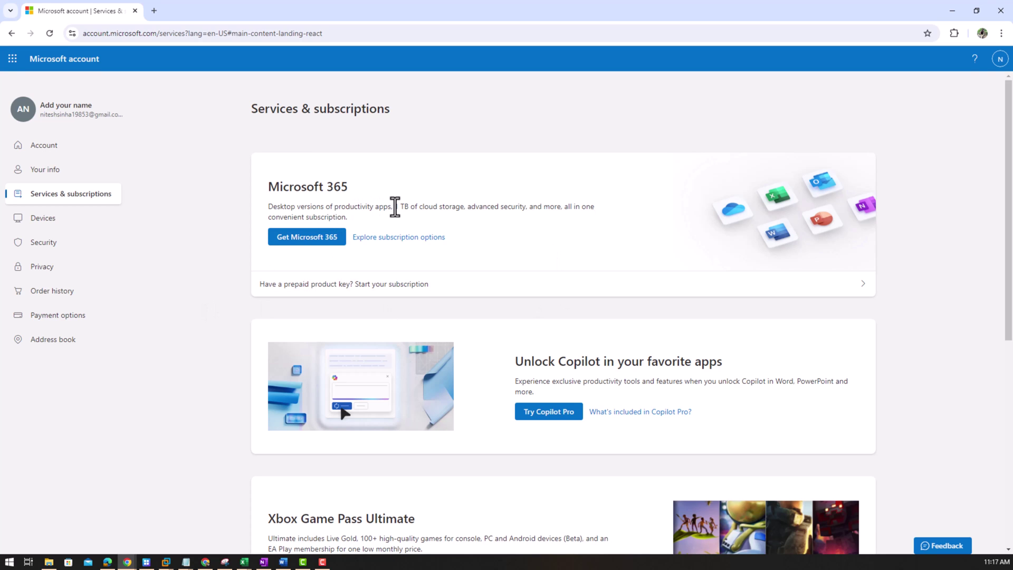
pyautogui.moveTo(392, 208); pyautogui.dragTo(405, 207)
pyautogui.doubleClick(481, 207)
pyautogui.tripleClick(481, 207)
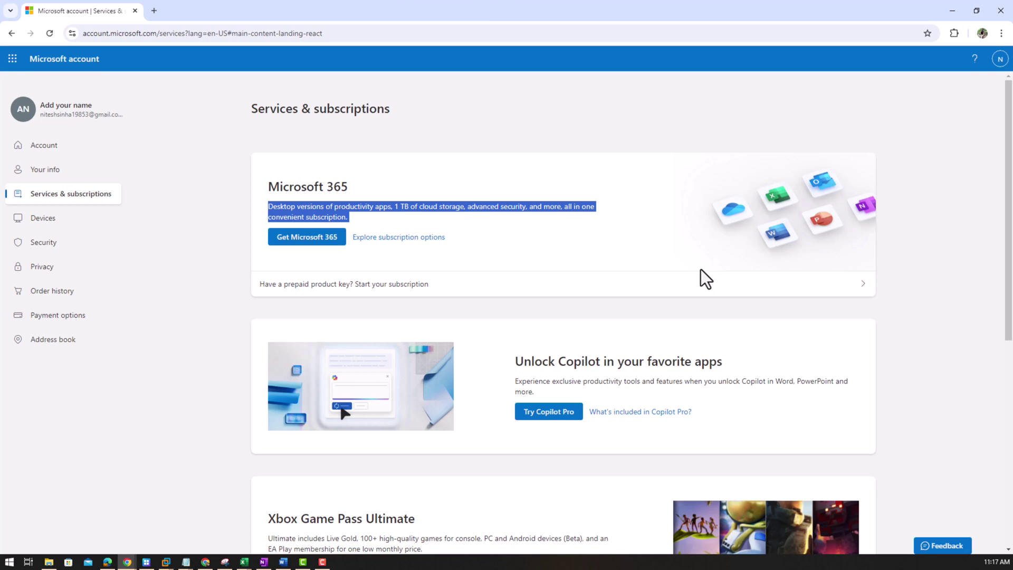
pyautogui.click(889, 292)
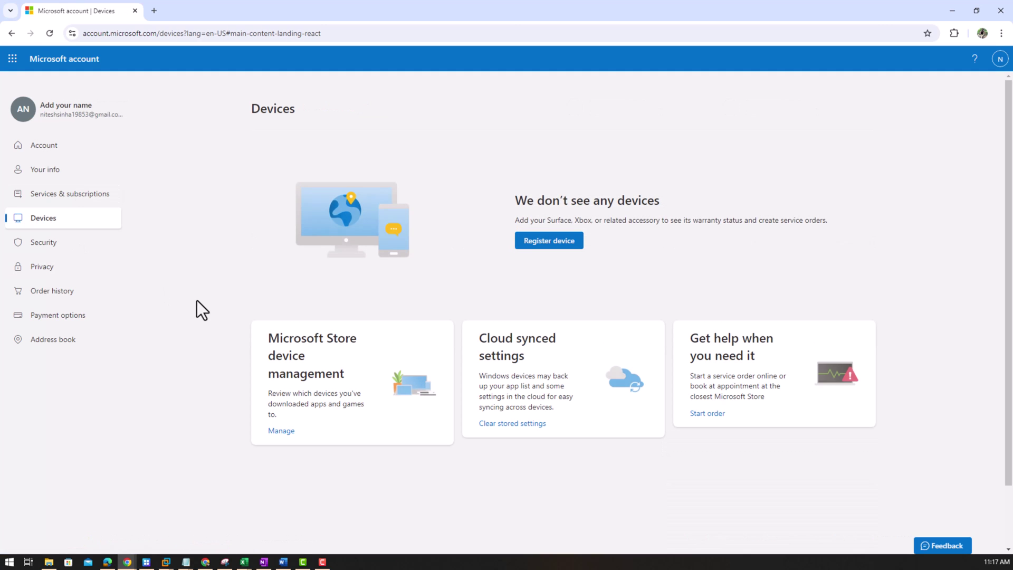
# Open the Security page and scroll down and back up through it.
pyautogui.click(60, 244)
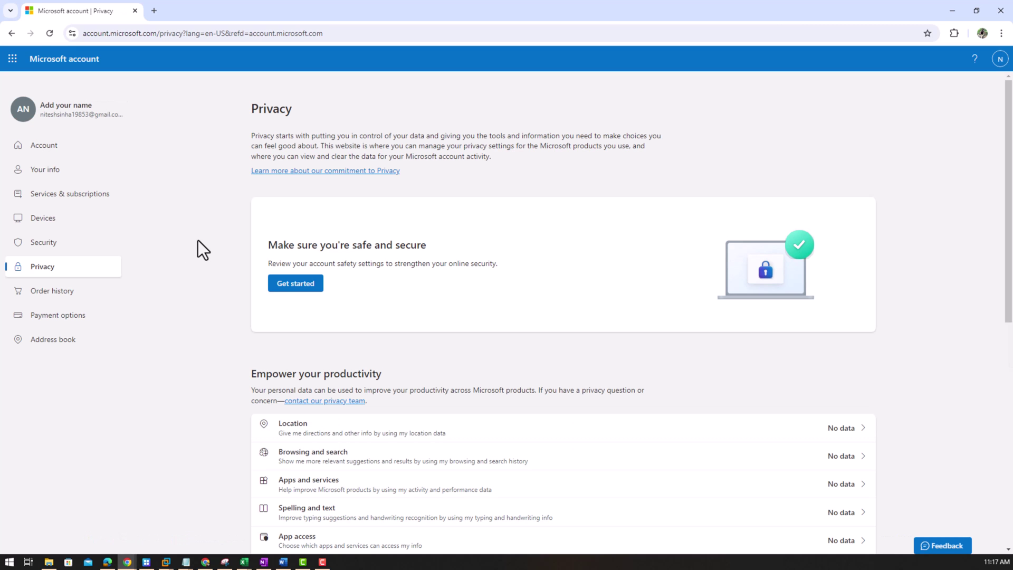
pyautogui.scroll(-3, 198, 240)
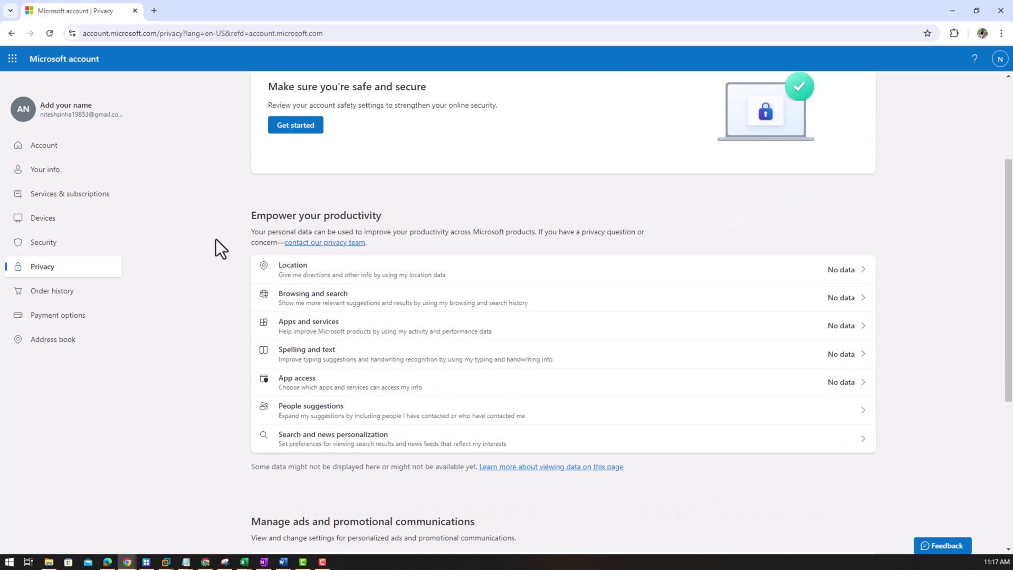
pyautogui.scroll(3, 215, 243)
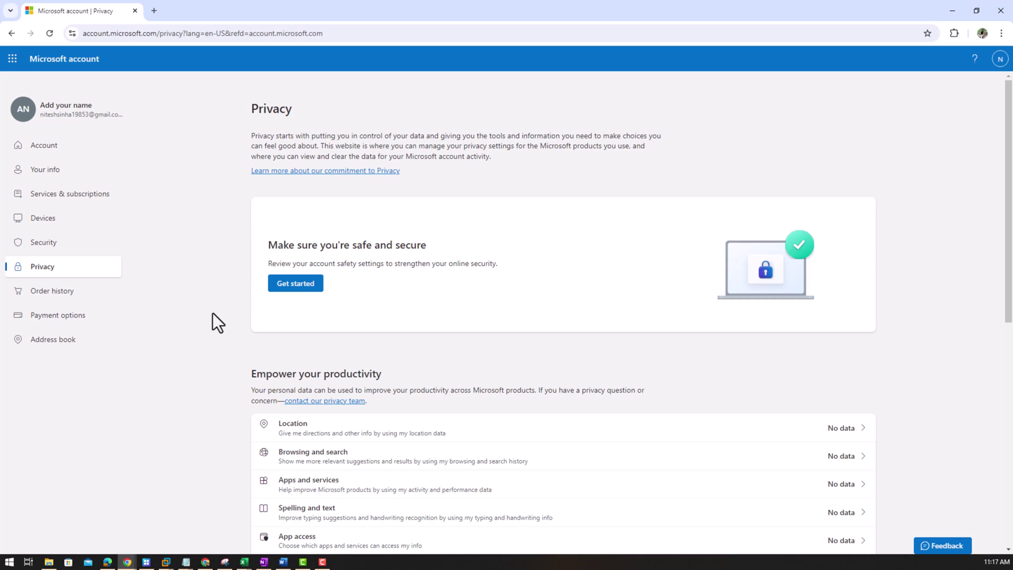
# Load the manage-my-account URL from the Notepad notes in a new Chrome tab.
pyautogui.click(156, 12)
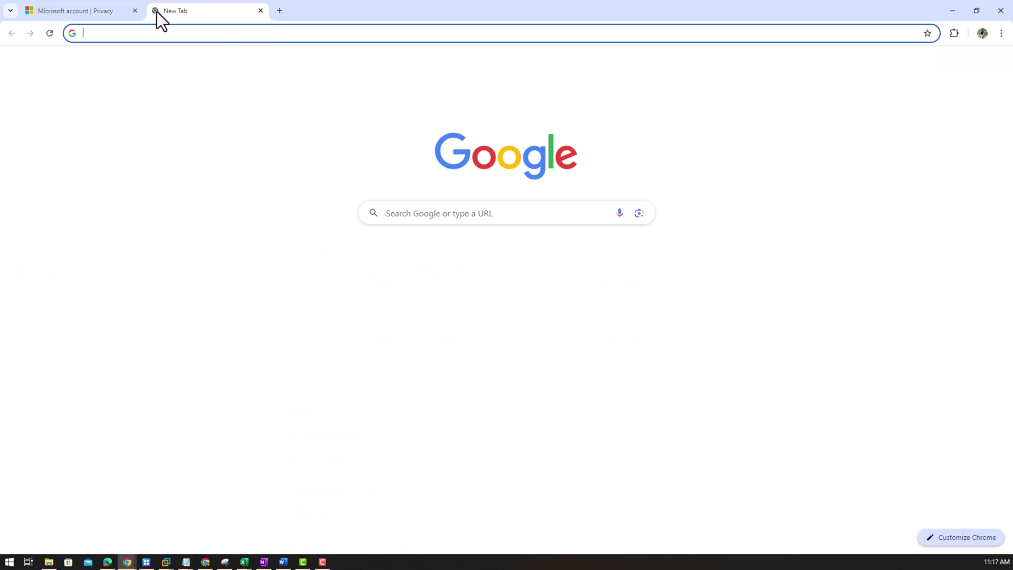
pyautogui.click(206, 35)
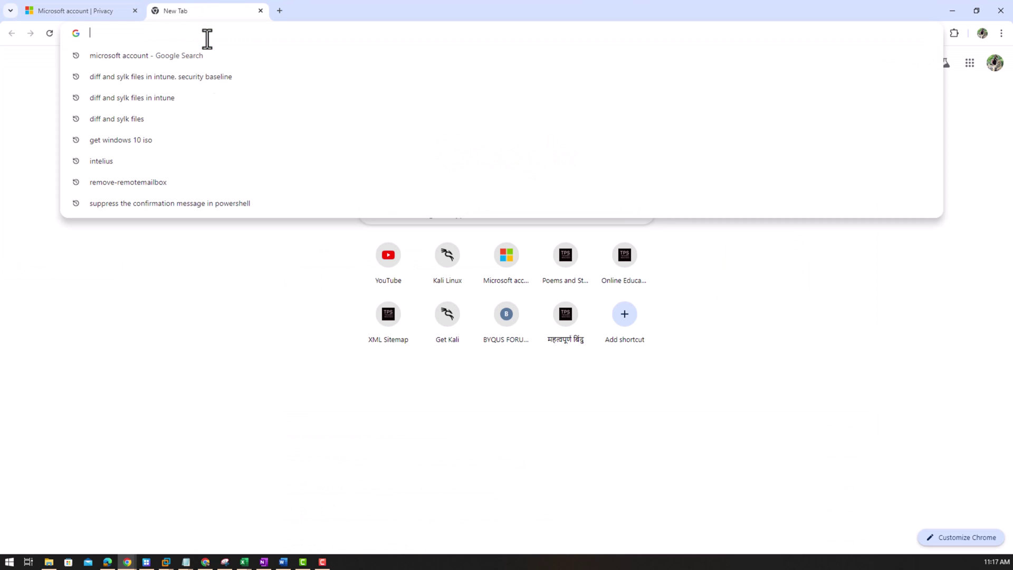
pyautogui.click(187, 562)
pyautogui.click(322, 531)
pyautogui.moveTo(340, 47); pyautogui.dragTo(91, 47)
pyautogui.hotkey('ctrl', 'c')
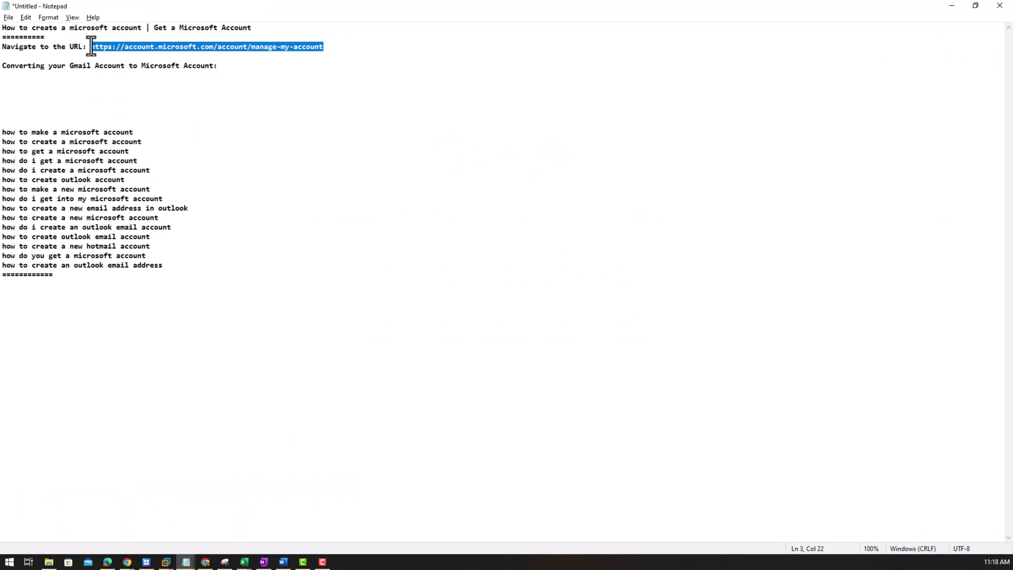
pyautogui.click(944, 5)
pyautogui.click(350, 34)
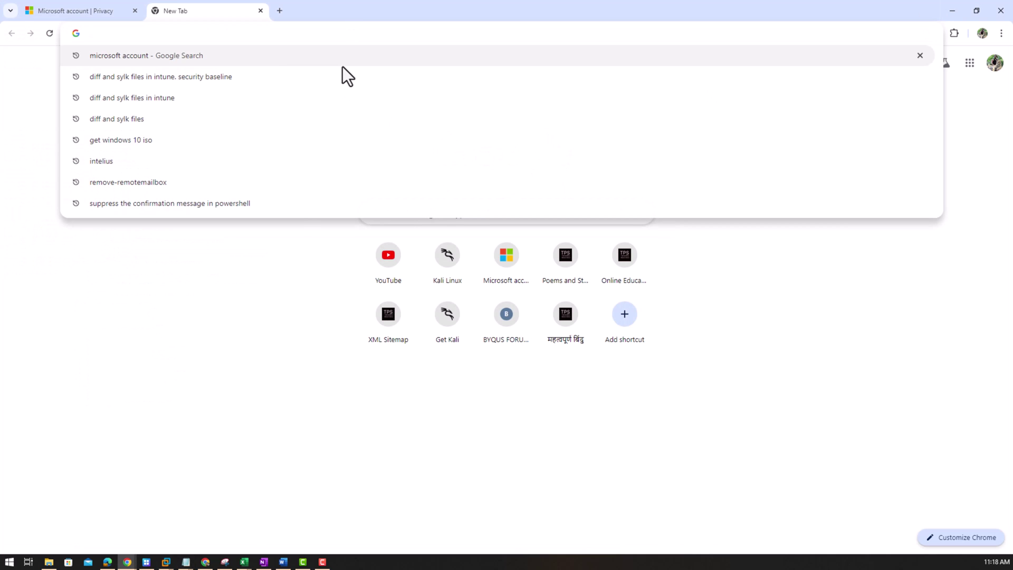
pyautogui.hotkey('ctrl', 'v')
pyautogui.press('Return')
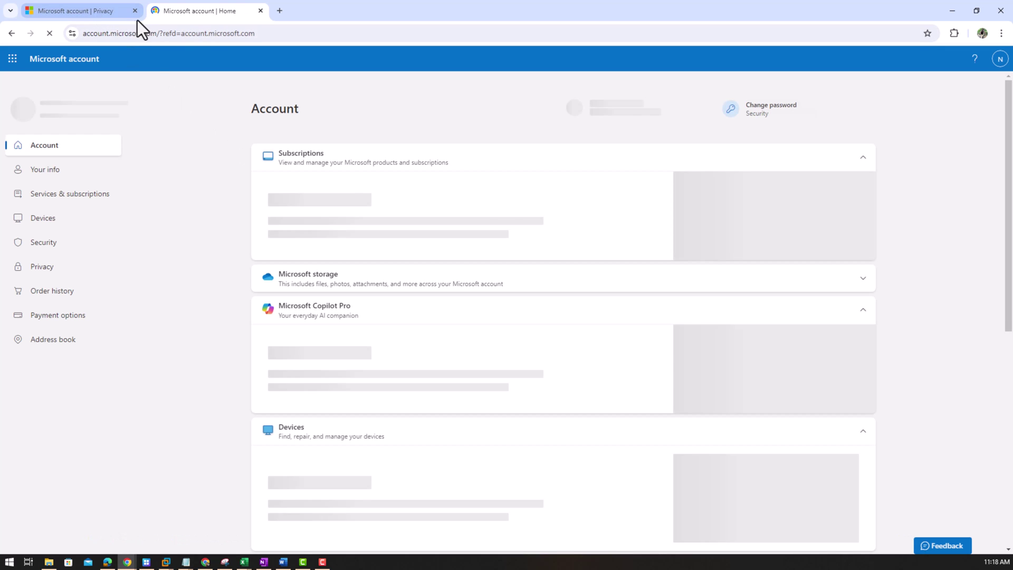
# Sign out of the Gmail-based account from the N avatar menu.
pyautogui.click(999, 61)
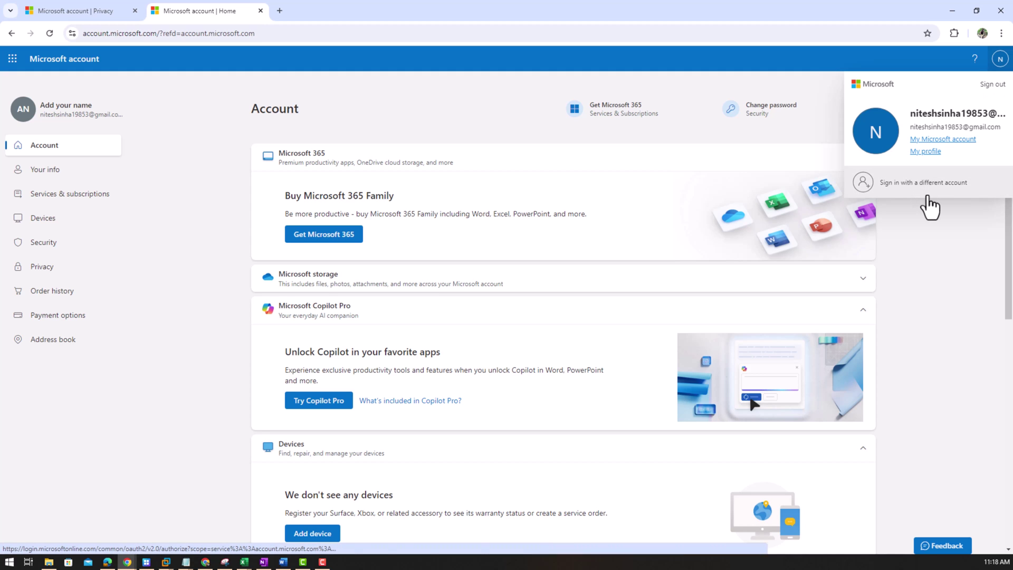
pyautogui.click(992, 84)
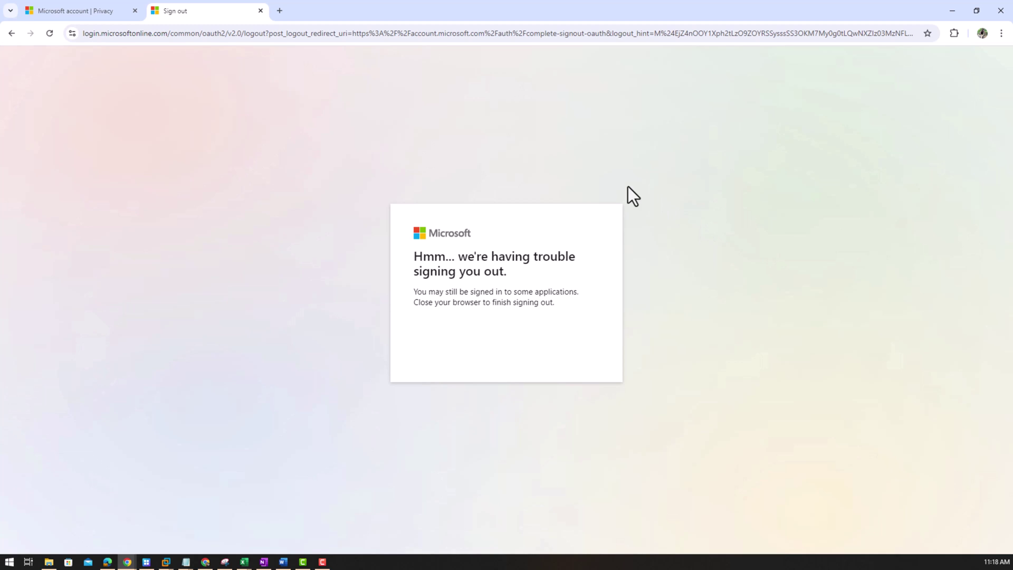
# Close Chrome and launch a maximized Incognito window from the taskbar jump list.
pyautogui.click(135, 11)
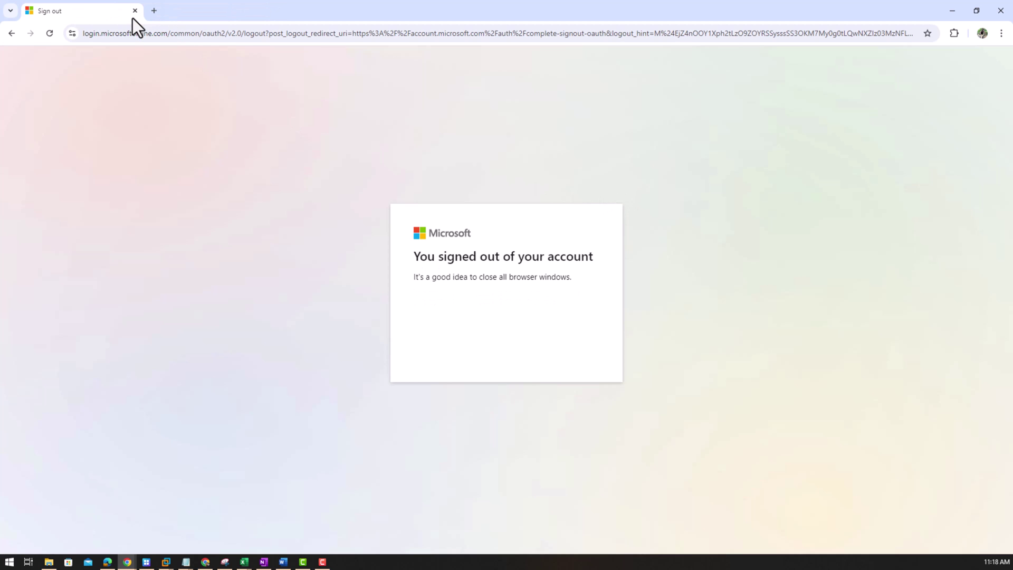
pyautogui.click(135, 11)
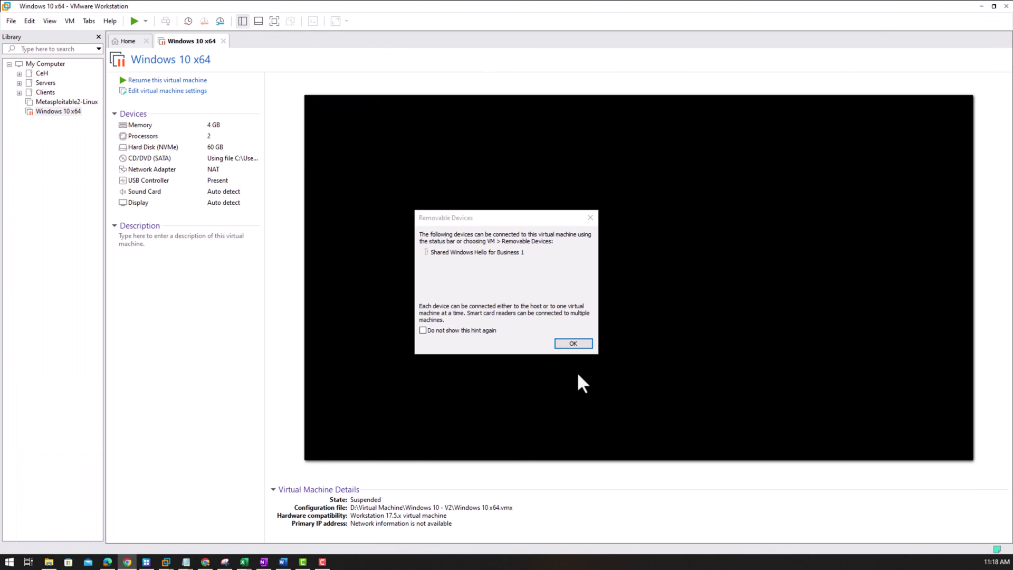
pyautogui.click(589, 217)
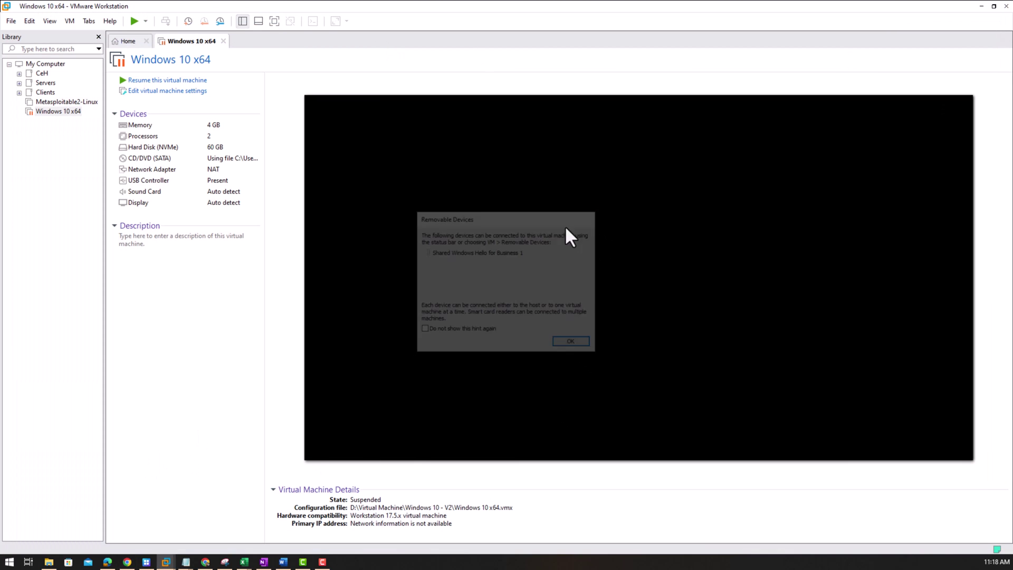
pyautogui.rightClick(128, 564)
pyautogui.click(127, 485)
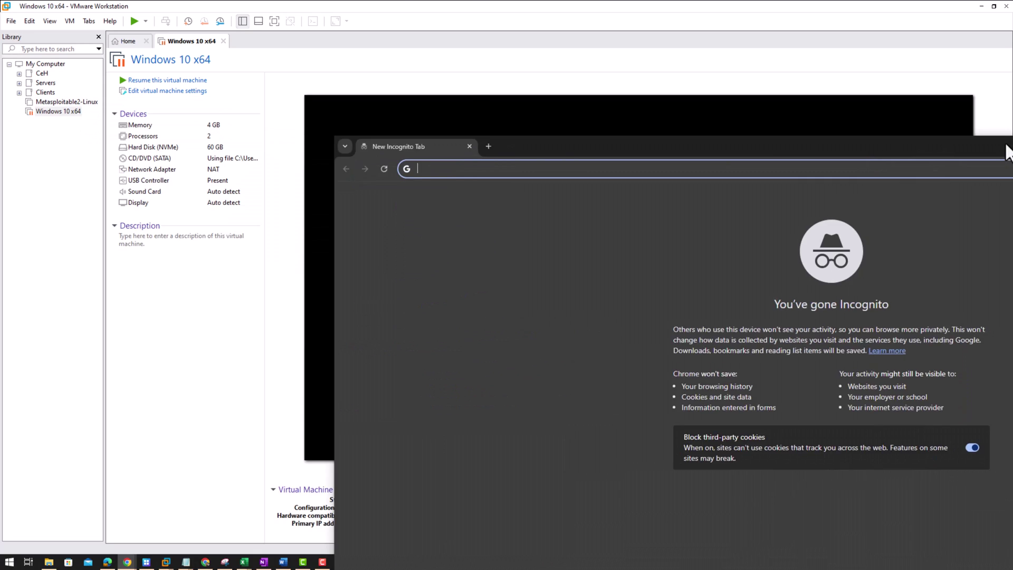
pyautogui.doubleClick(1006, 150)
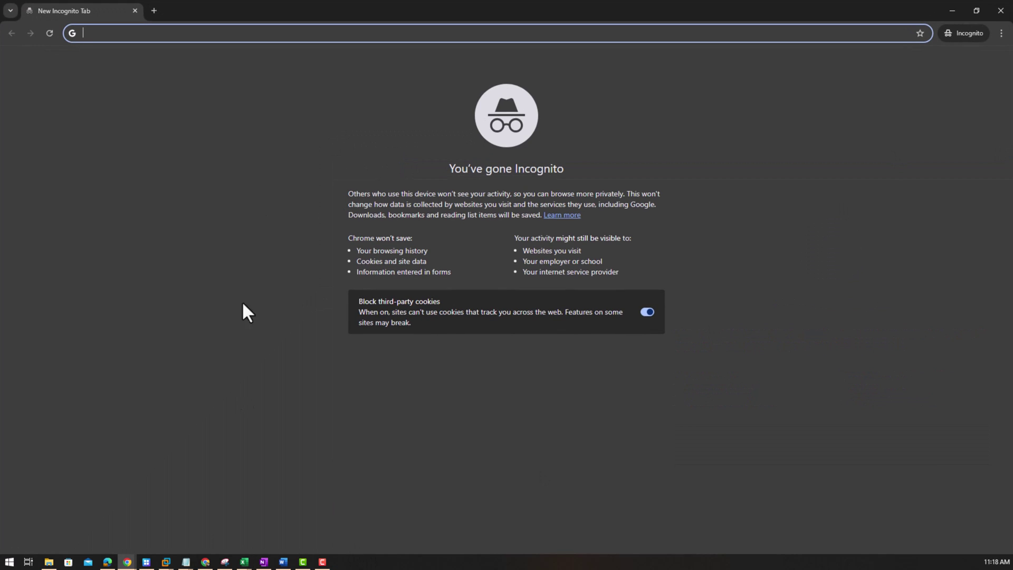
# Load the pasted manage-my-account address and go to the Microsoft Sign in form.
pyautogui.write('https://account.microsoft.com/account/manage-my-account')
pyautogui.press('Return')
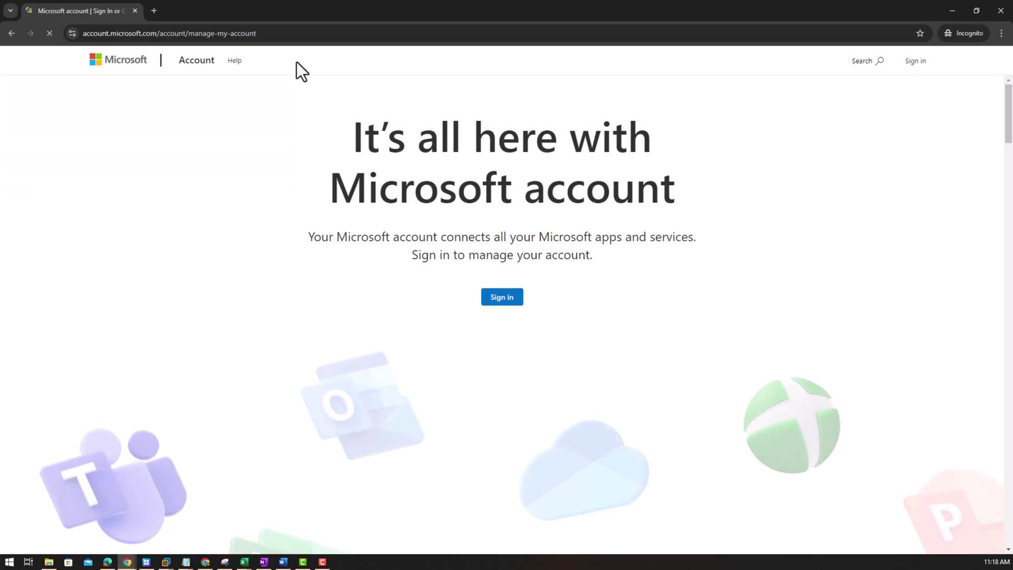
pyautogui.click(500, 302)
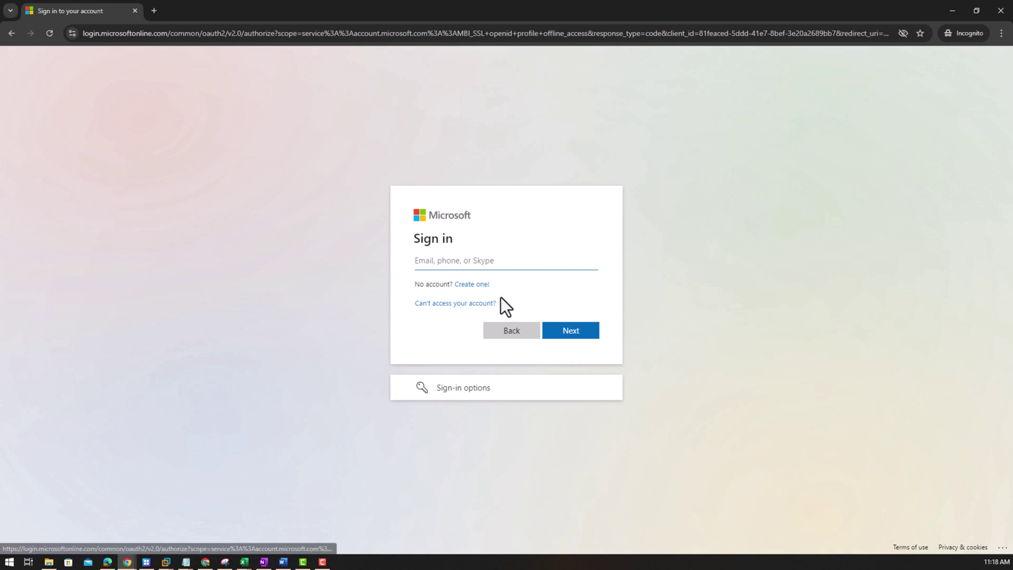
pyautogui.rightClick(495, 264)
pyautogui.click(414, 330)
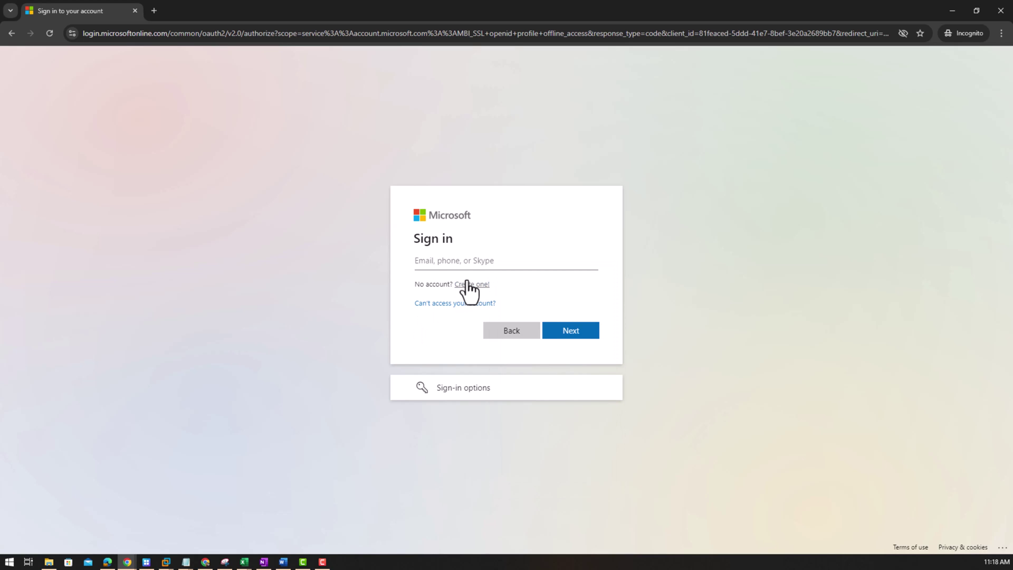
# Start creating a new account and settle on outlook.com as the email domain.
pyautogui.click(473, 284)
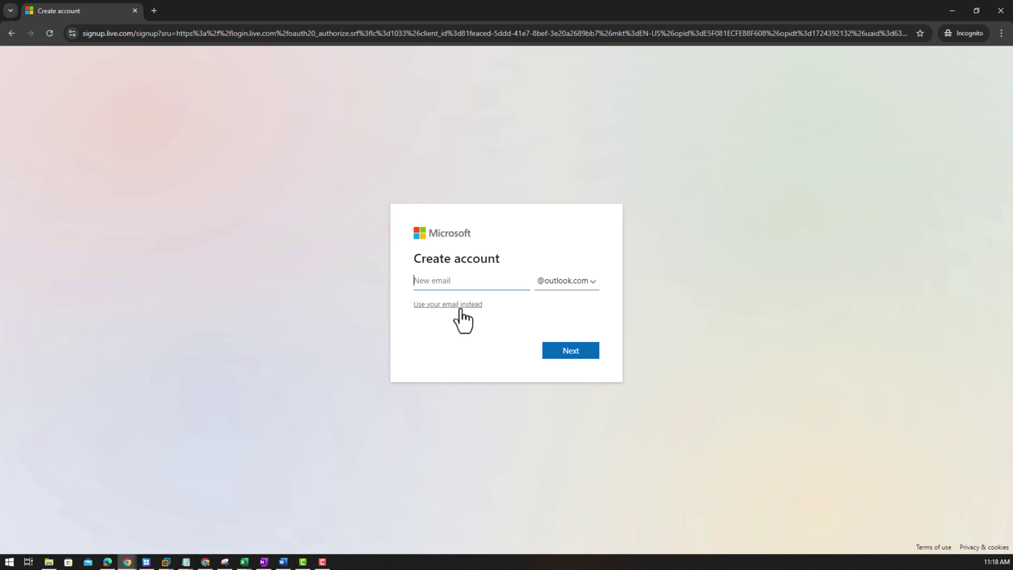
pyautogui.click(590, 284)
pyautogui.click(583, 306)
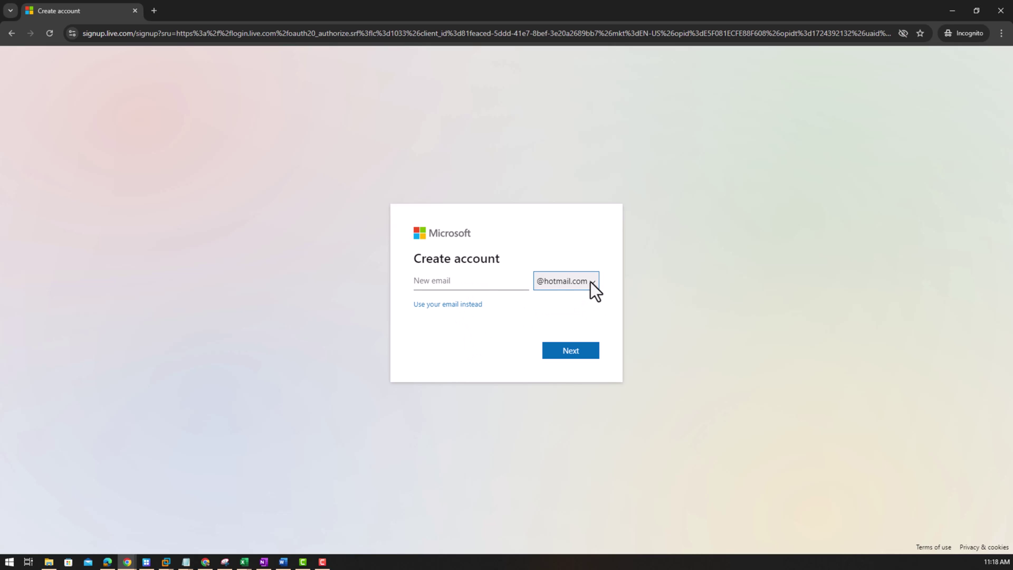
pyautogui.click(590, 282)
pyautogui.click(583, 296)
pyautogui.click(594, 280)
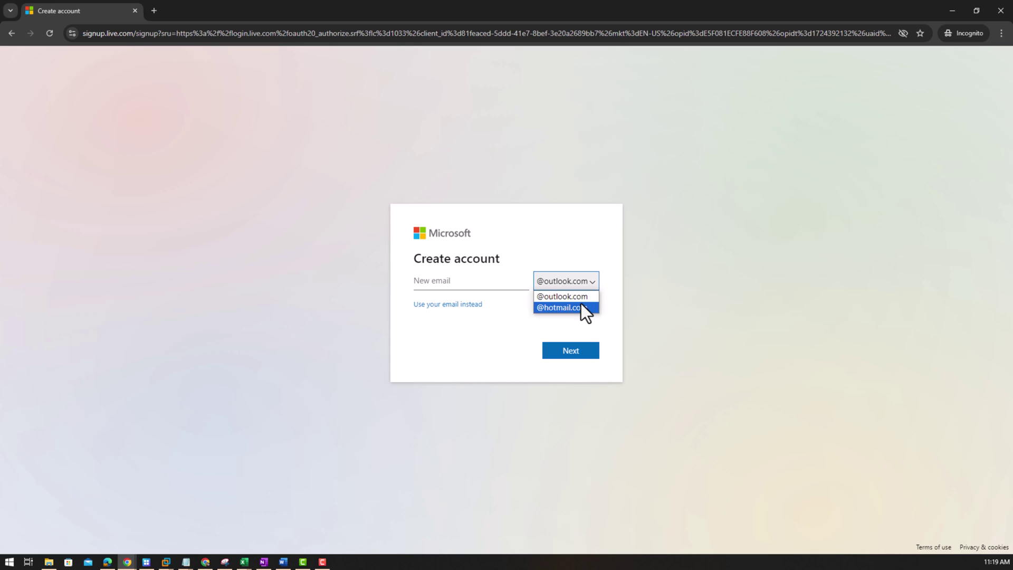
pyautogui.click(580, 307)
pyautogui.click(589, 281)
pyautogui.click(576, 297)
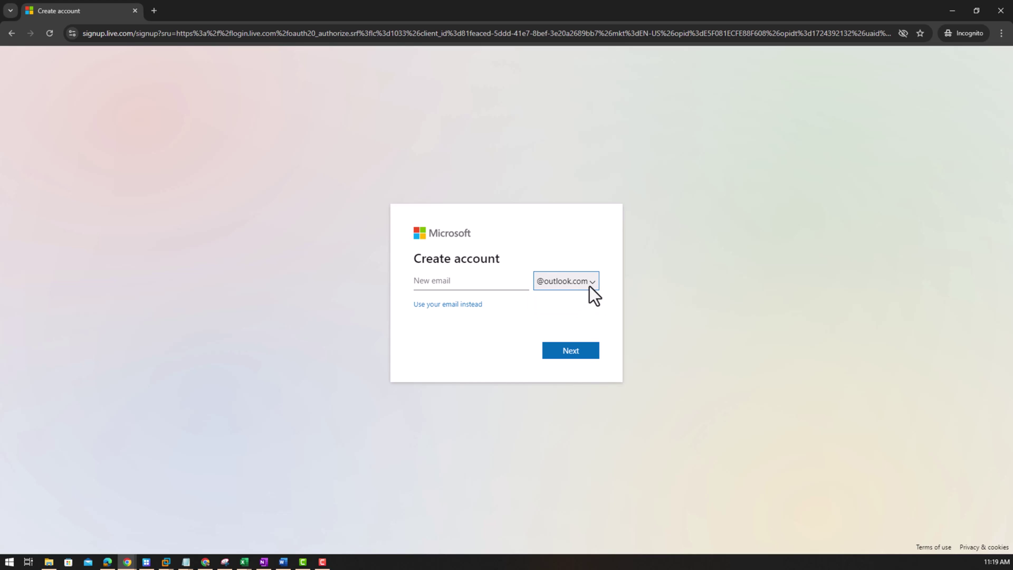
pyautogui.click(589, 285)
pyautogui.click(581, 308)
pyautogui.click(584, 285)
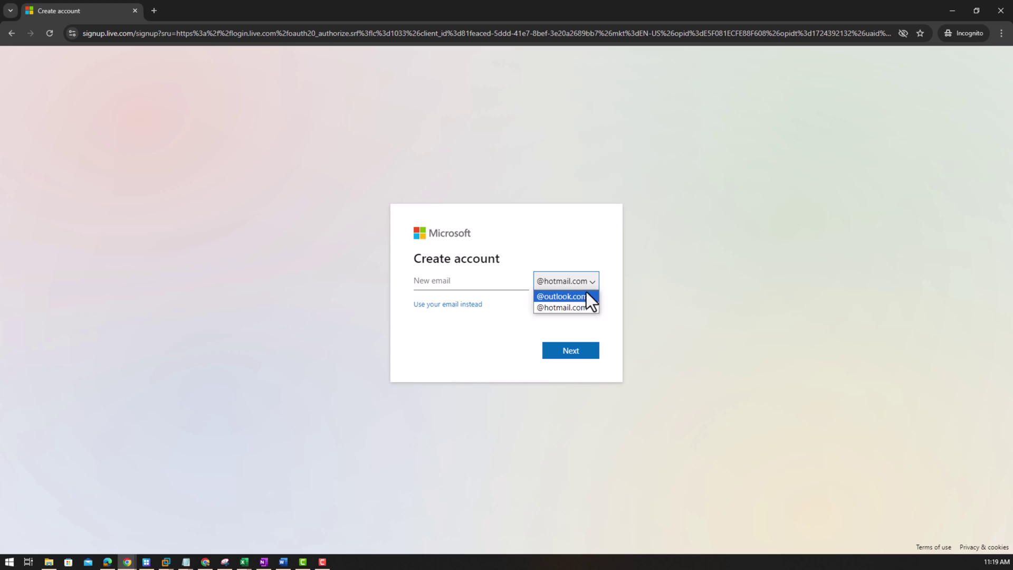
pyautogui.click(587, 296)
pyautogui.click(475, 280)
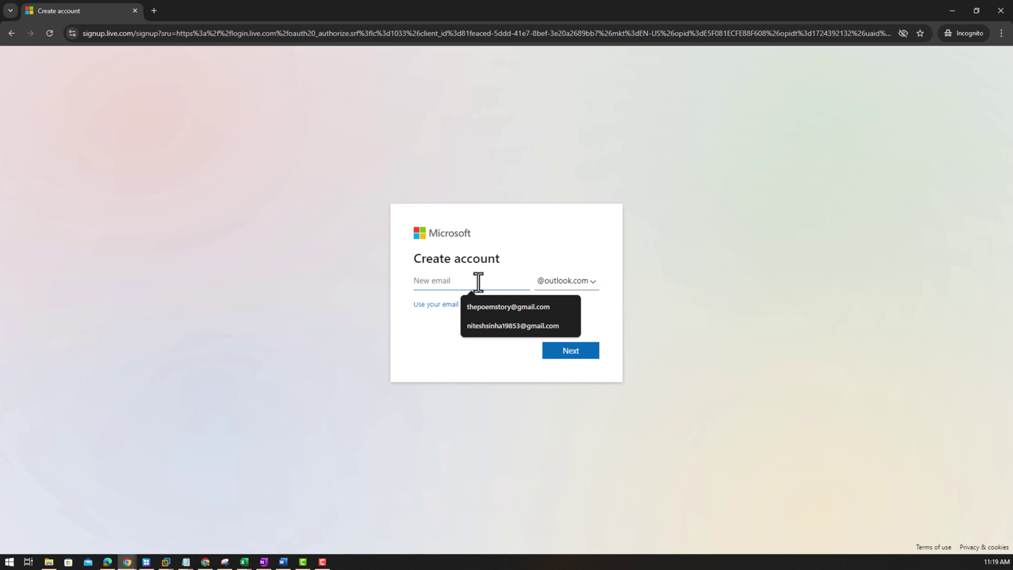
pyautogui.click(595, 282)
pyautogui.click(583, 297)
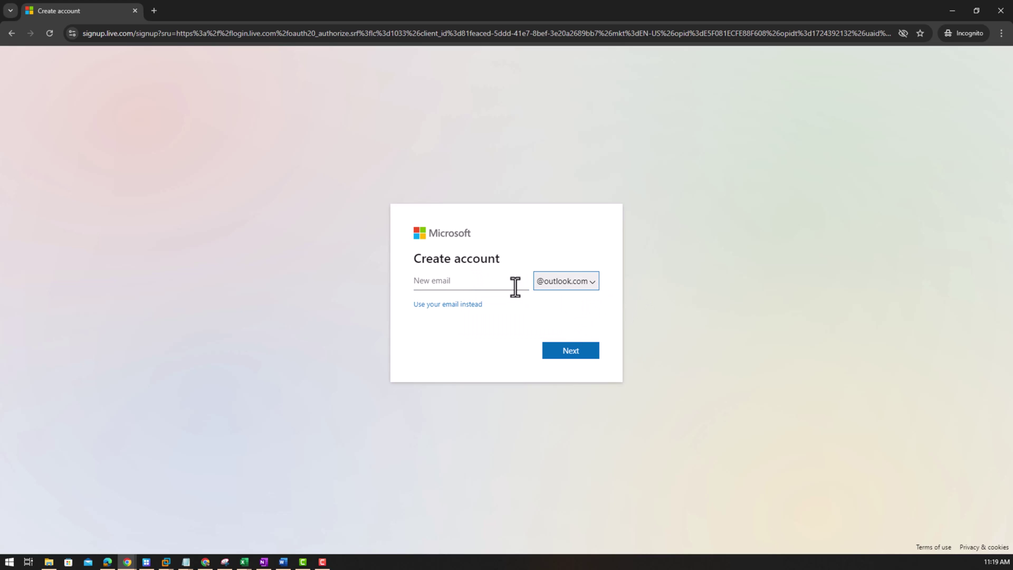
pyautogui.click(489, 281)
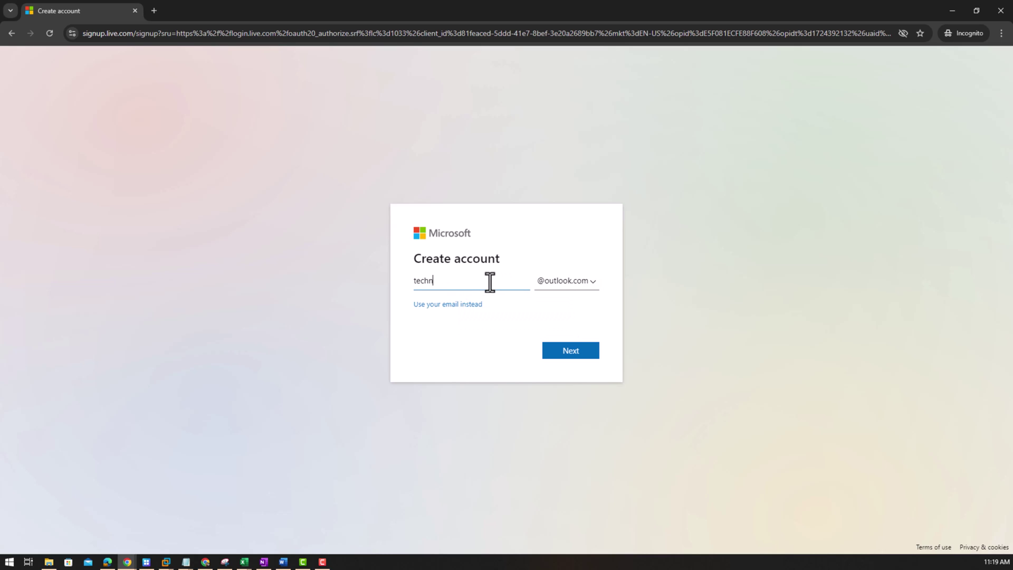
pyautogui.click(574, 359)
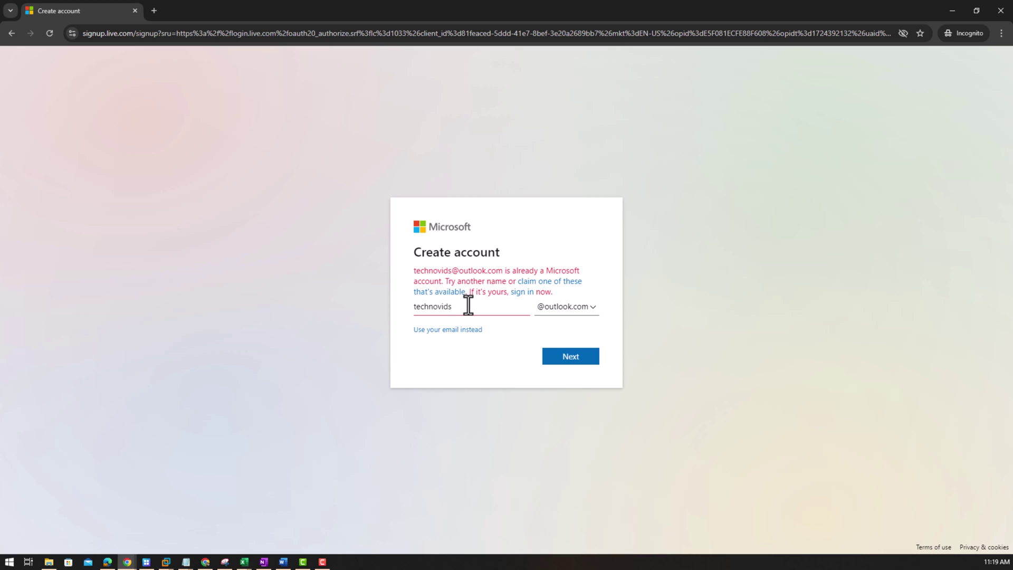
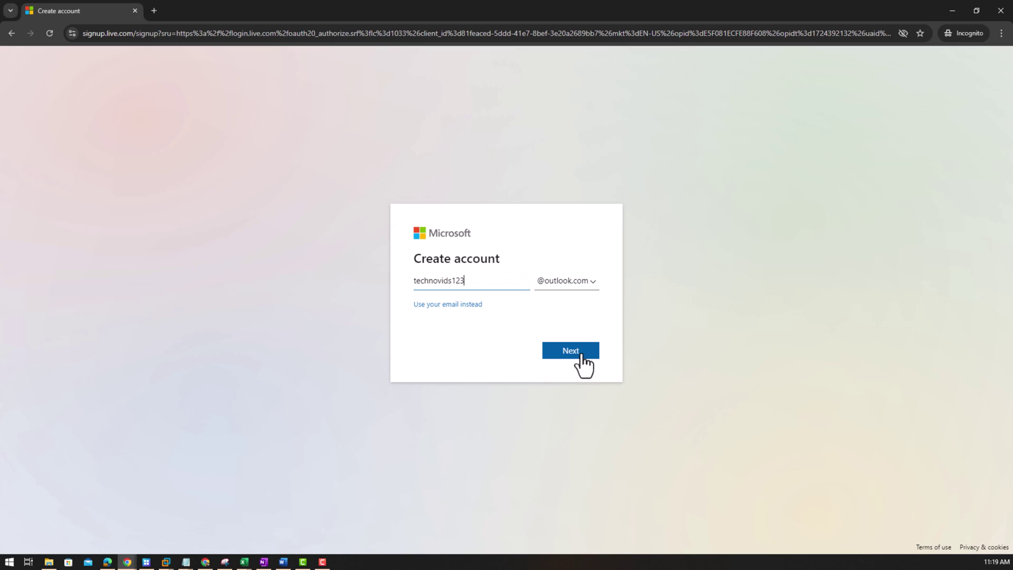
pyautogui.click(580, 350)
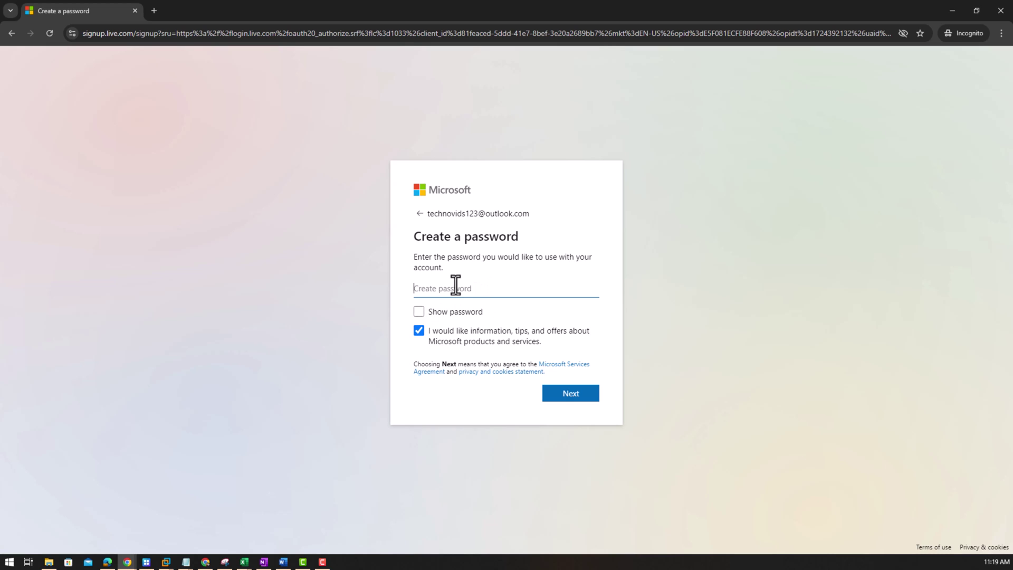
# Create and submit the new account password.
pyautogui.write('•••••••••••••')
pyautogui.press('Tab')
pyautogui.click(570, 400)
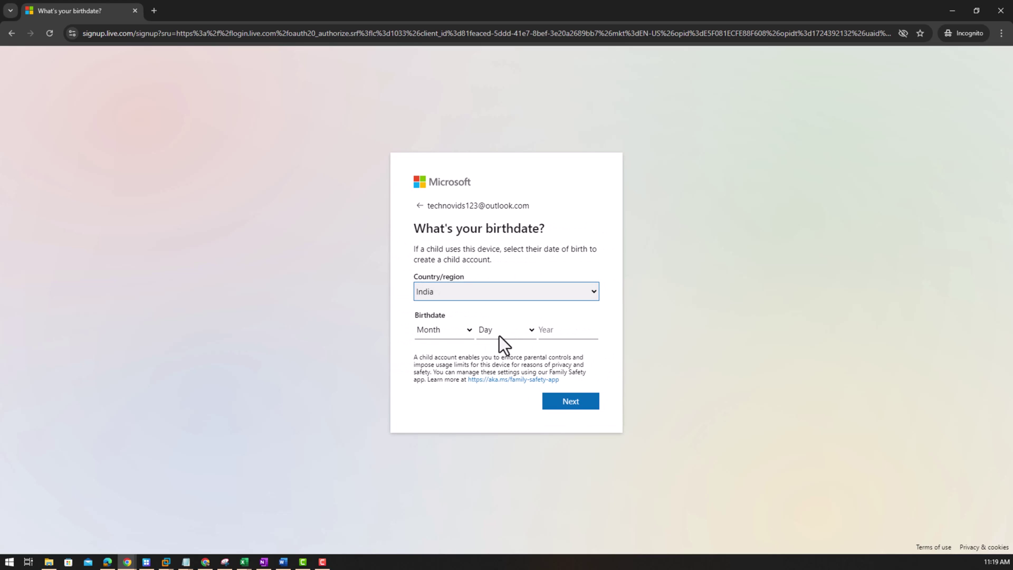
pyautogui.click(454, 332)
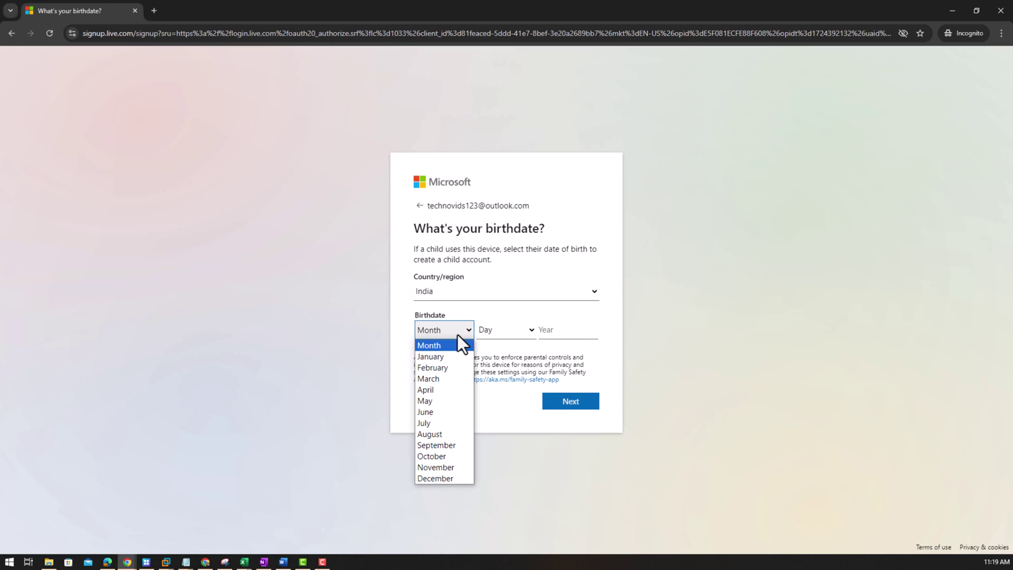
pyautogui.click(455, 445)
pyautogui.click(502, 330)
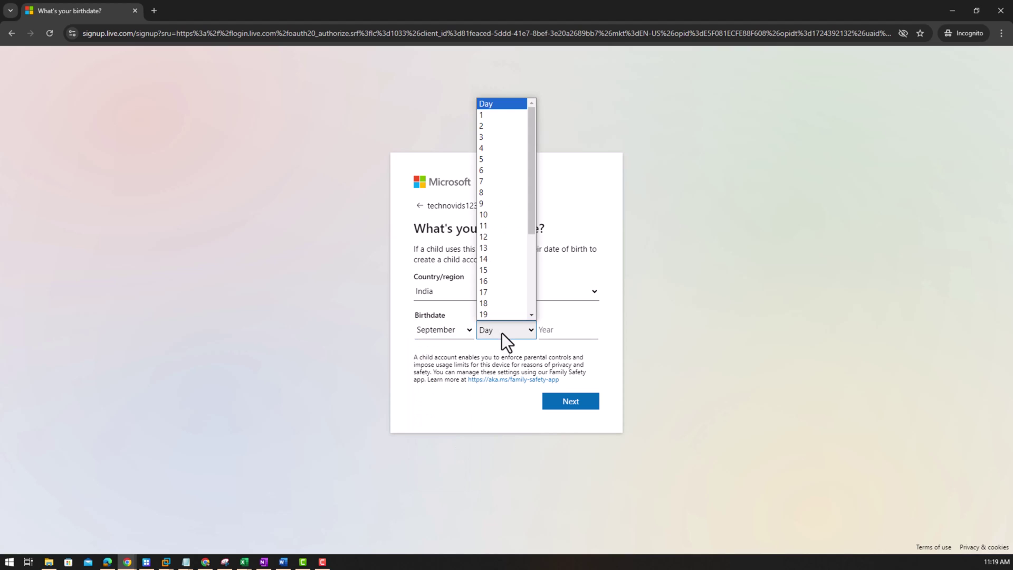
pyautogui.click(502, 193)
pyautogui.click(564, 334)
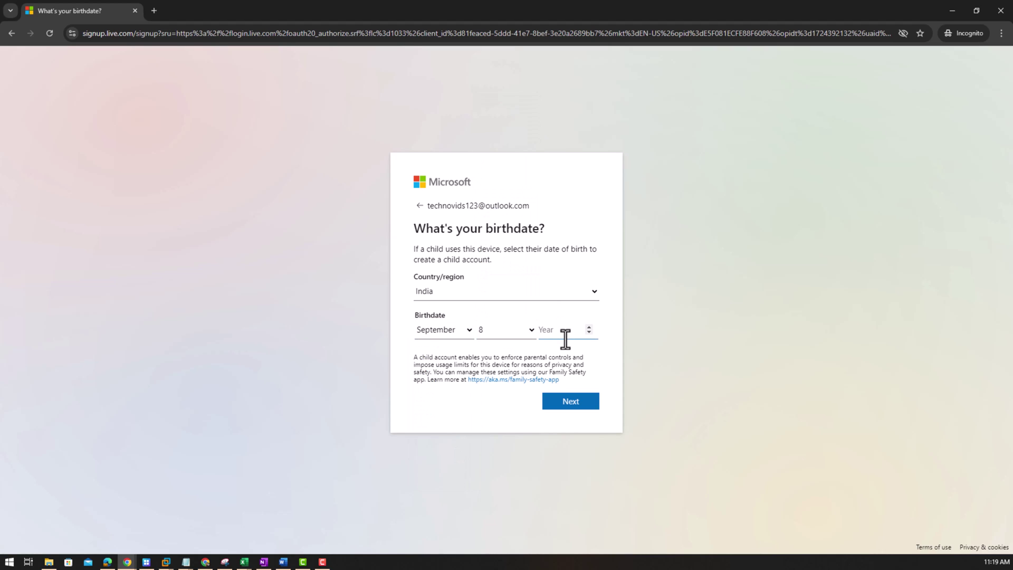
pyautogui.write('1987')
pyautogui.click(578, 407)
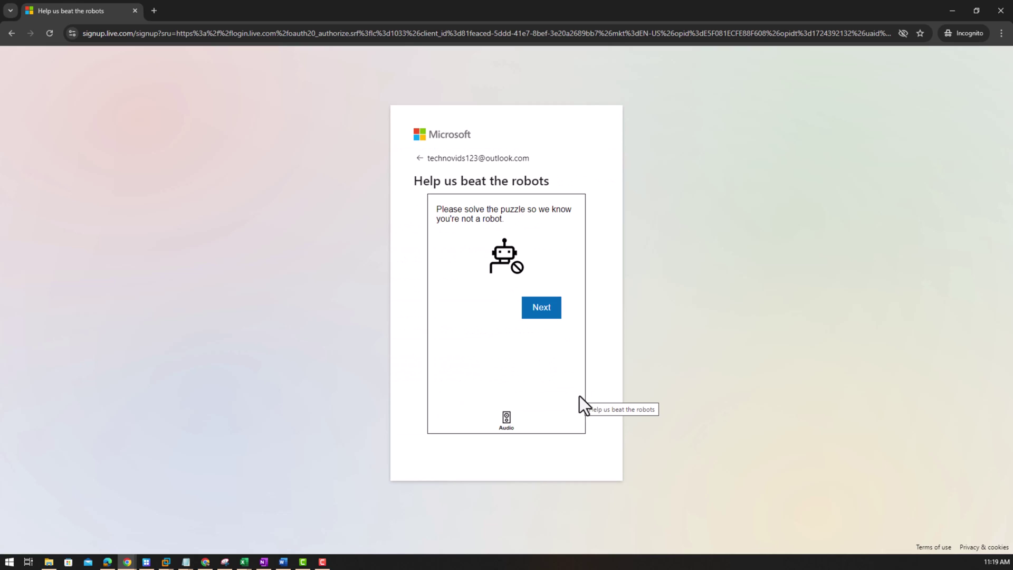
# Pass the robot check by rotating the object twice to match the hand and submitting.
pyautogui.click(530, 314)
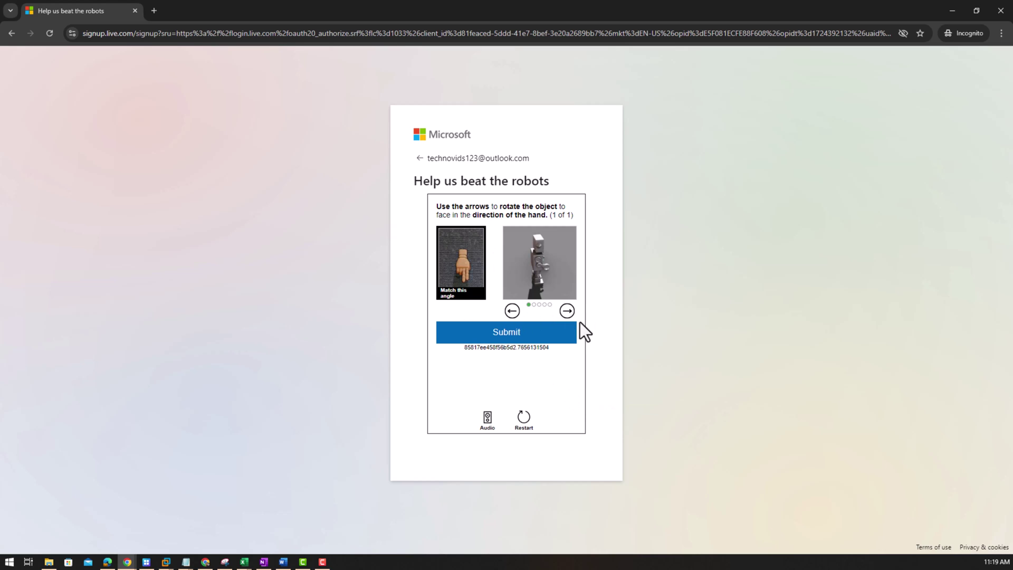
pyautogui.click(567, 311)
pyautogui.click(567, 312)
pyautogui.click(567, 311)
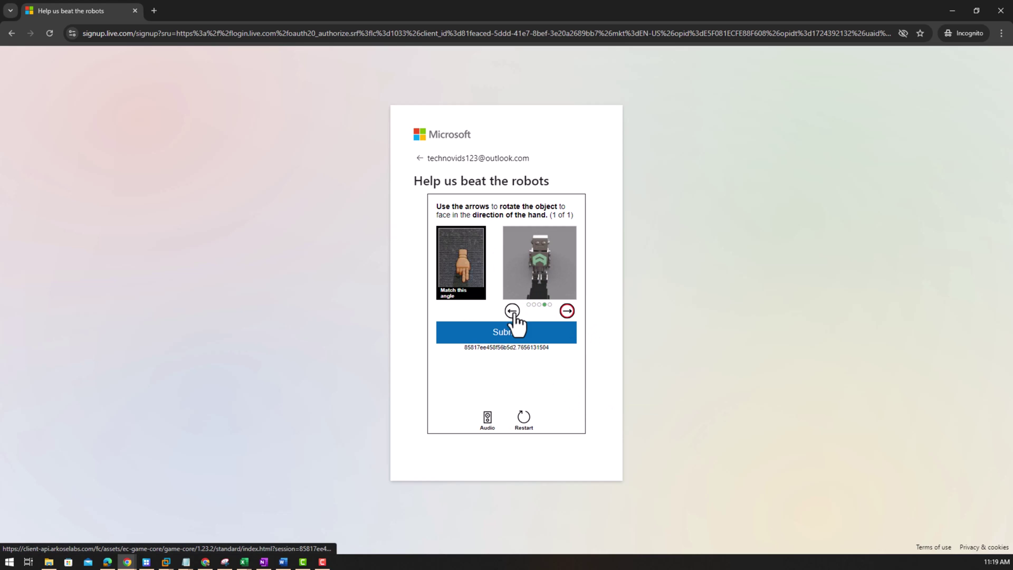
pyautogui.click(521, 340)
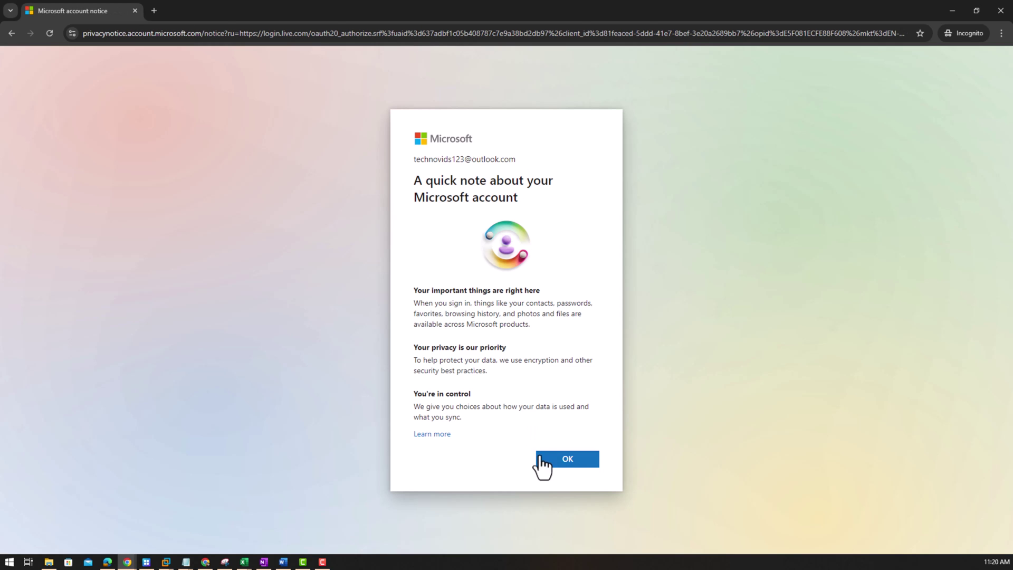
# Acknowledge the account notice and scroll through the new outlook.com account's Home dashboard.
pyautogui.click(575, 460)
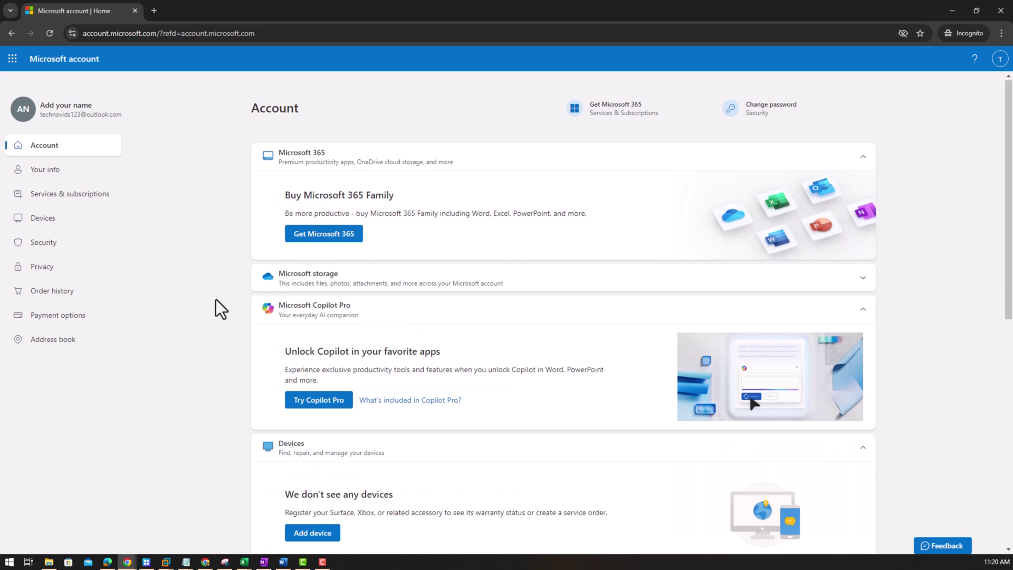
pyautogui.scroll(-9, 215, 299)
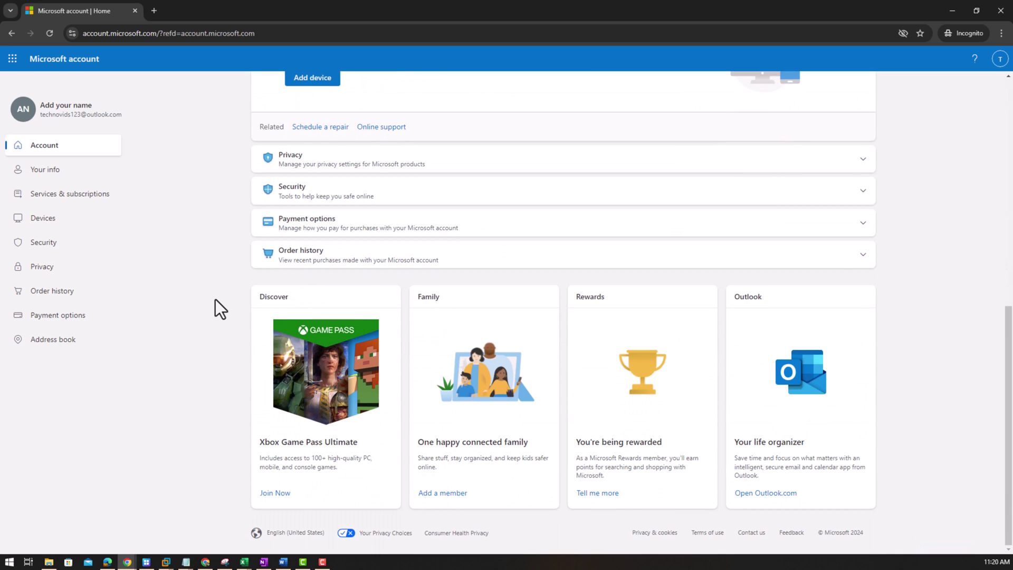
pyautogui.scroll(9, 218, 296)
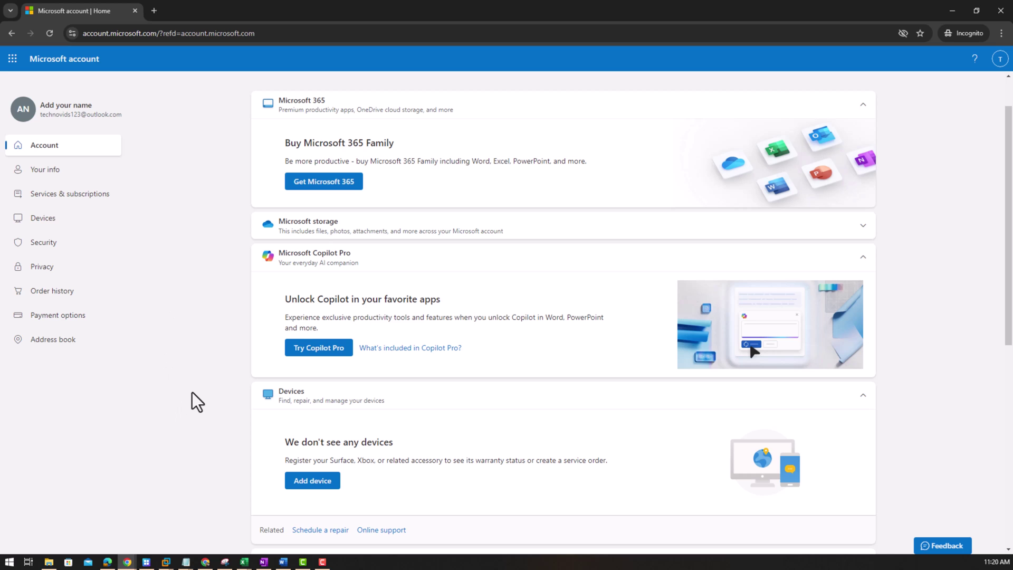
# Open OneDrive from the Microsoft 365 app list, sign in with the new outlook.com account, and check its account menu.
pyautogui.click(13, 59)
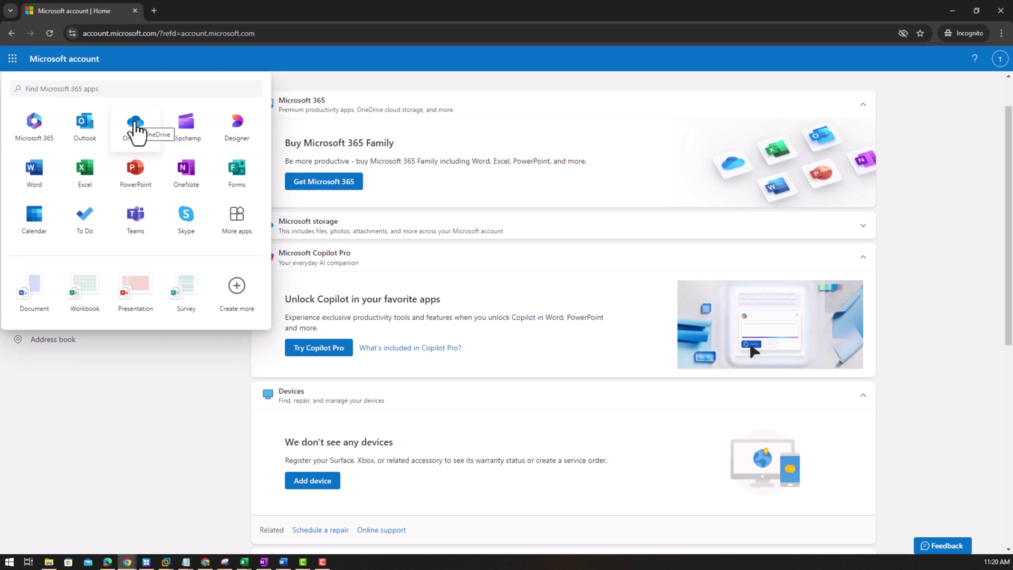
pyautogui.click(136, 127)
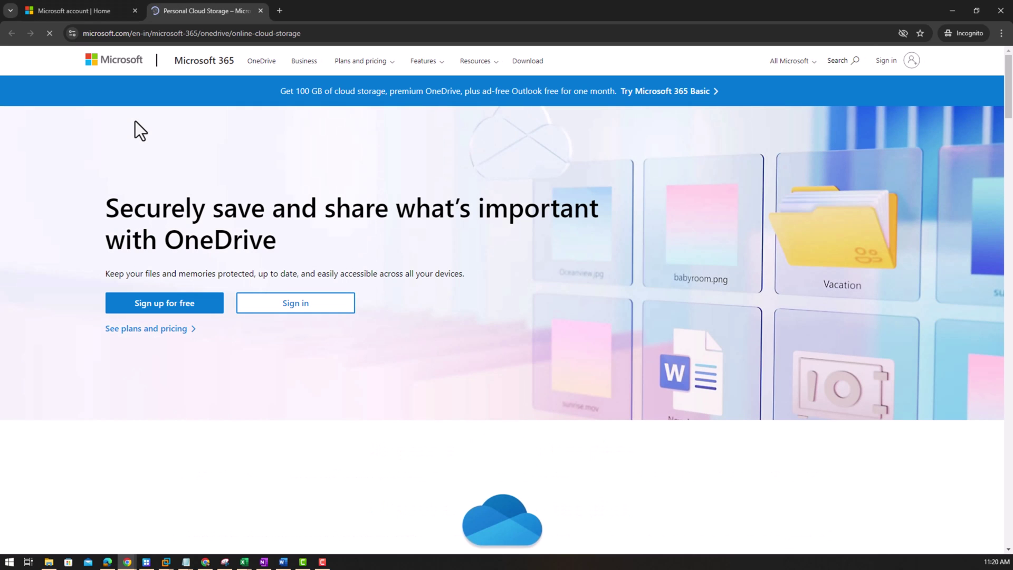
pyautogui.click(896, 63)
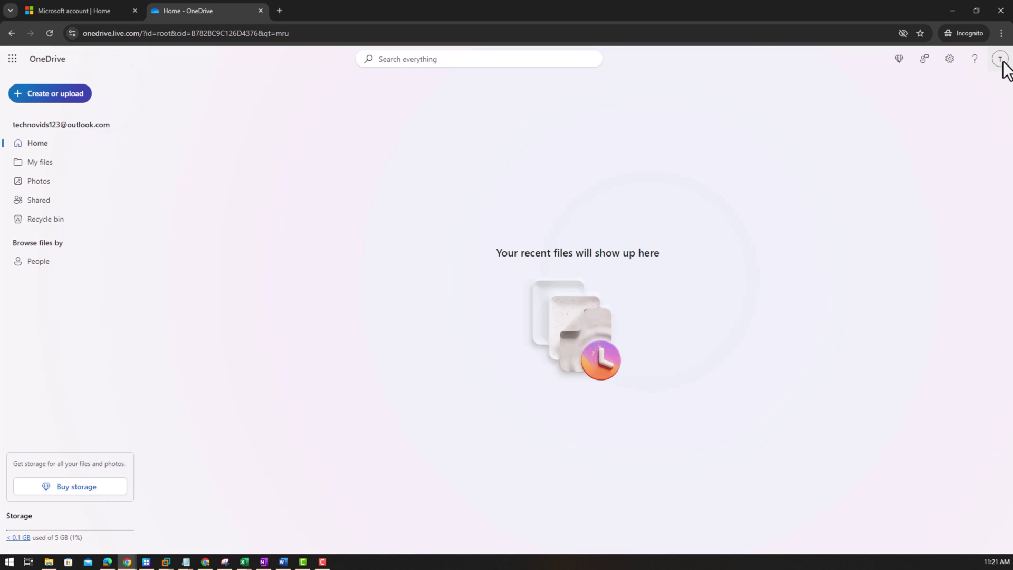
pyautogui.click(1000, 59)
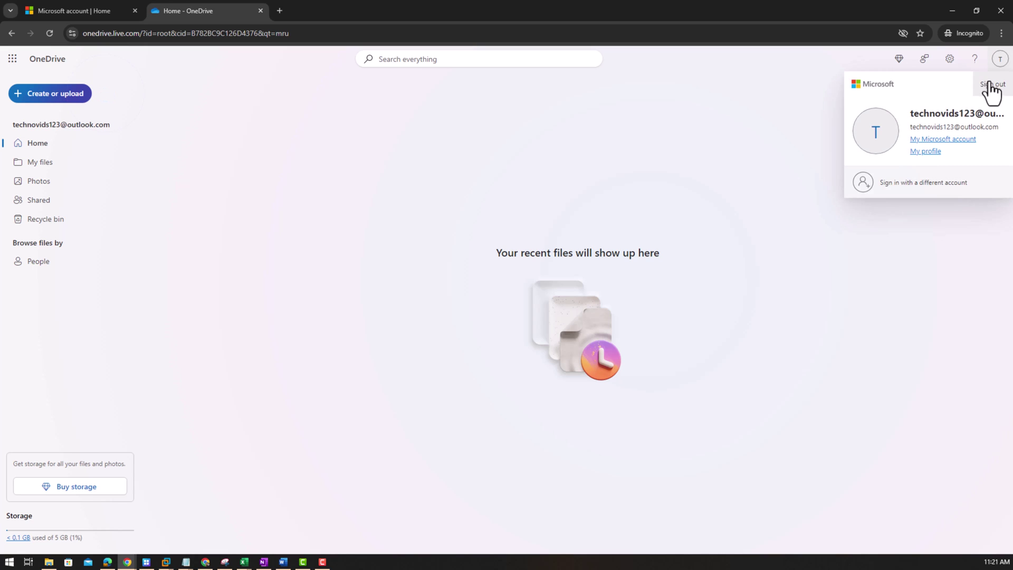
pyautogui.click(828, 482)
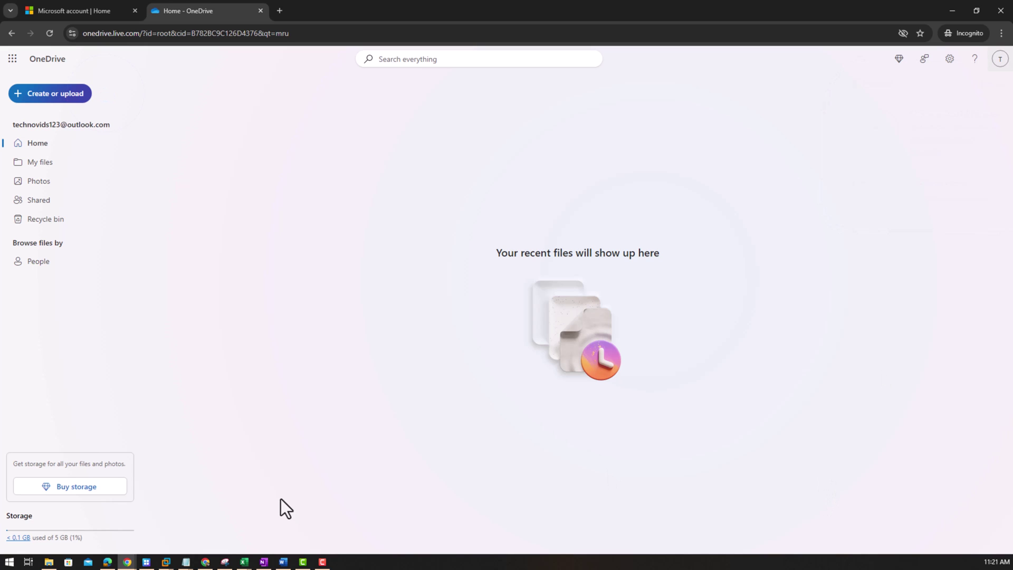
pyautogui.click(45, 540)
pyautogui.moveTo(205, 562)
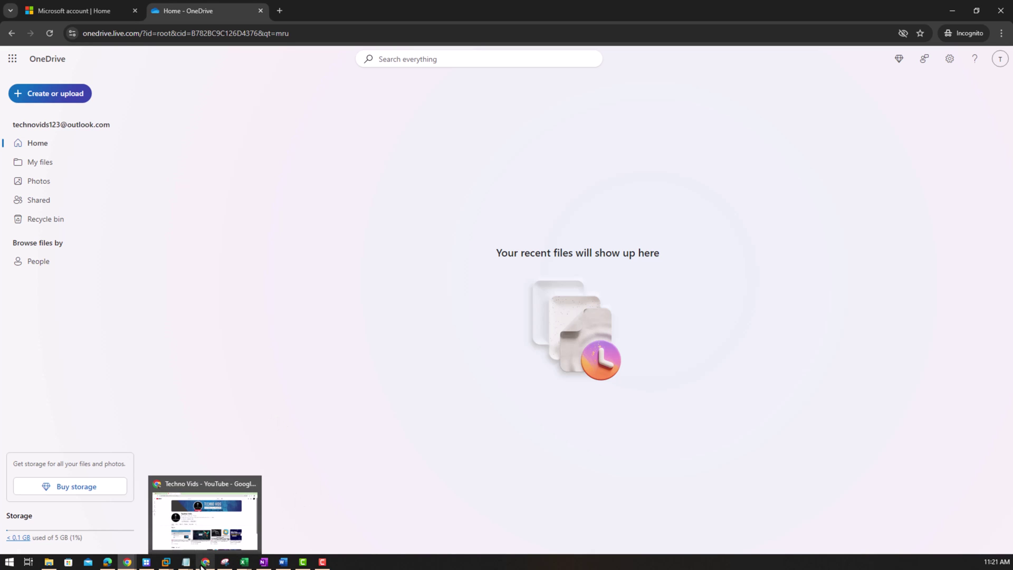
# Bring the Techno Vids YouTube channel forward and advance its For you row twice to the Metasploitable video.
pyautogui.click(226, 521)
pyautogui.scroll(-2, 317, 402)
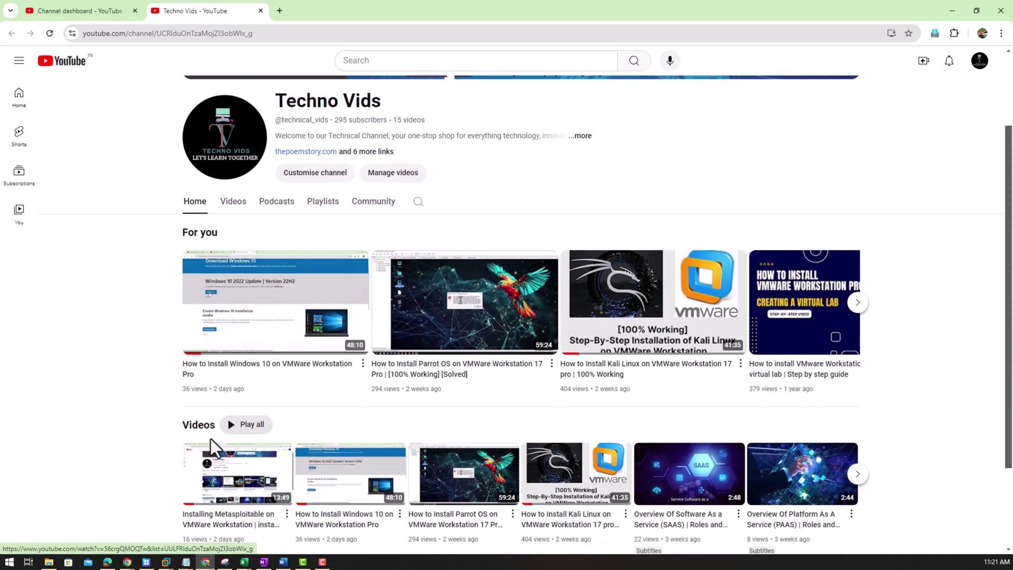
pyautogui.moveTo(181, 364); pyautogui.dragTo(215, 391)
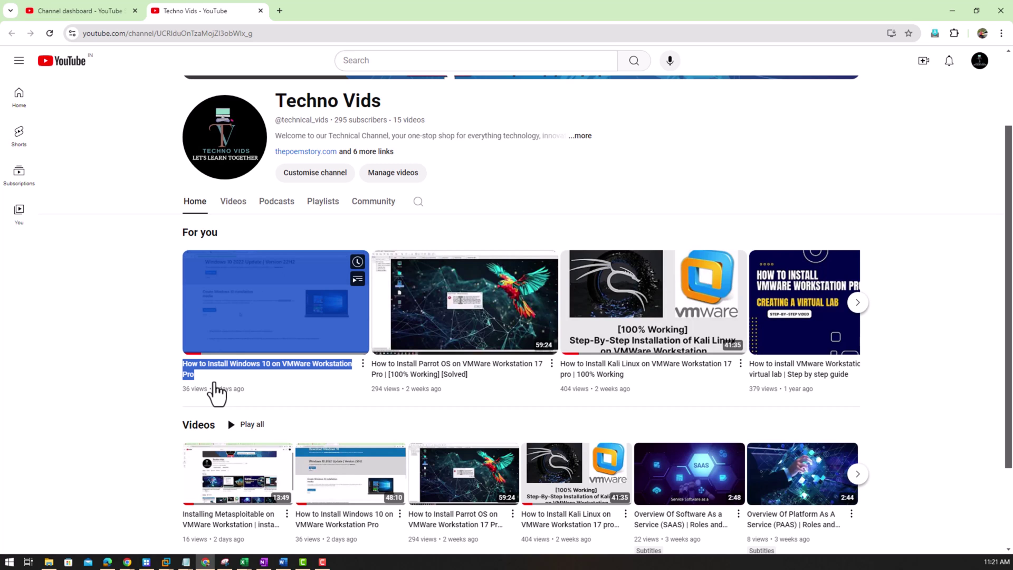
pyautogui.click(138, 400)
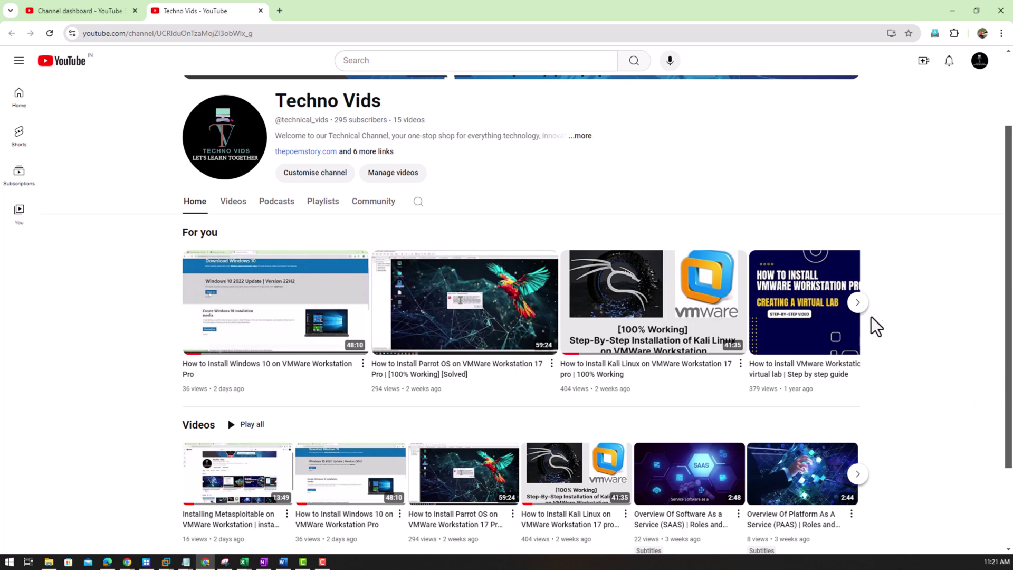
pyautogui.click(855, 311)
pyautogui.click(855, 311)
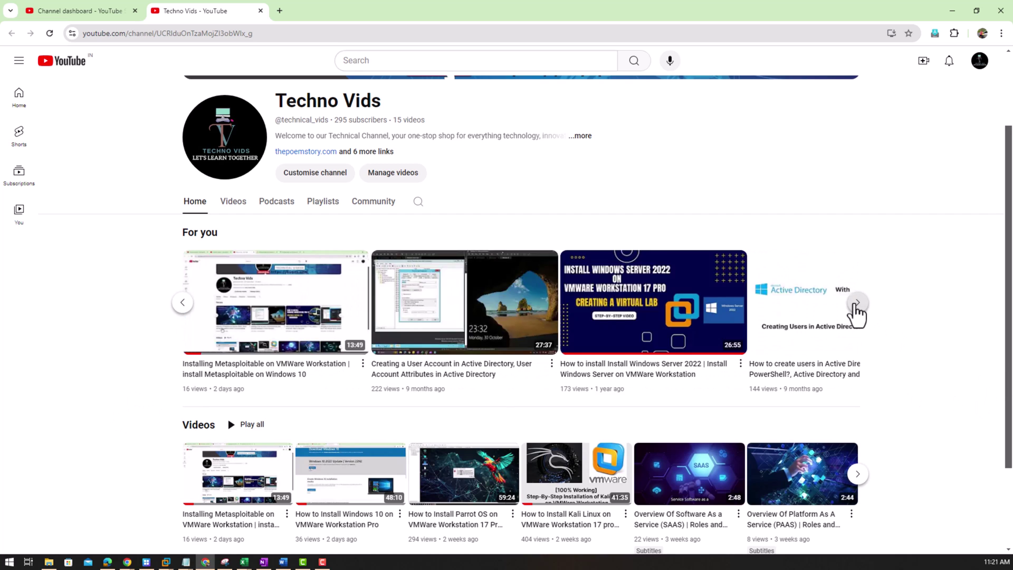